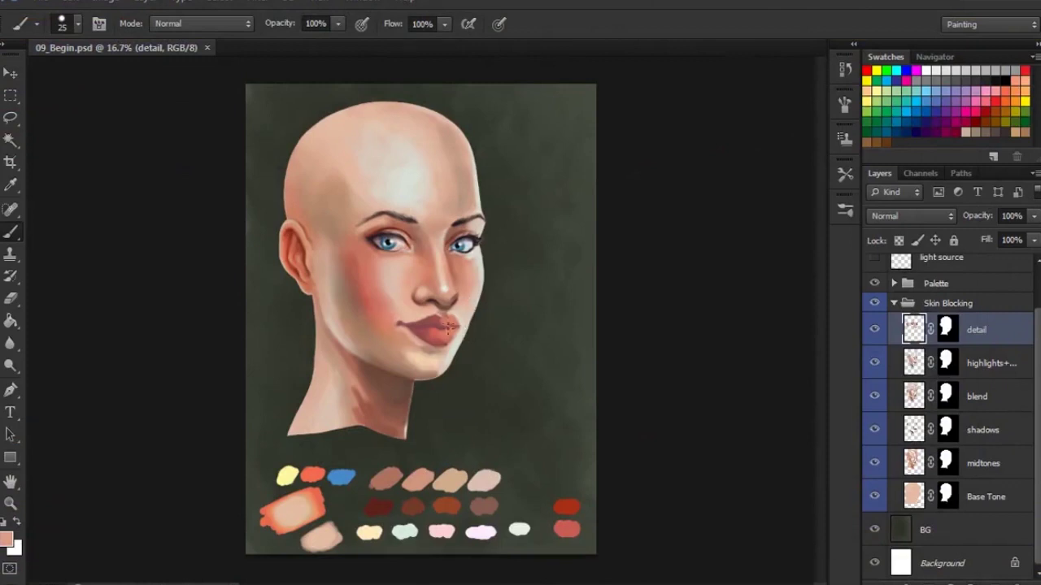
Step: Paint sampled skin tone along the near edge of the upper lip on the detail layer to clean its contour
scroll(453, 337, up, 3)
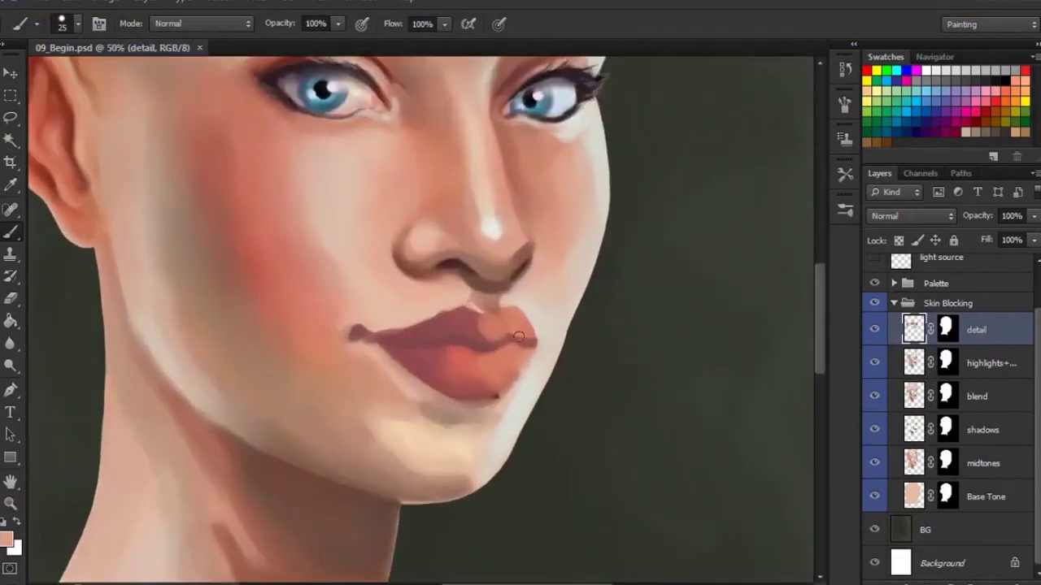
mouse_move(591, 318)
mouse_down()
mouse_move(588, 429)
mouse_move(599, 405)
mouse_move(614, 402)
mouse_move(620, 432)
mouse_up()
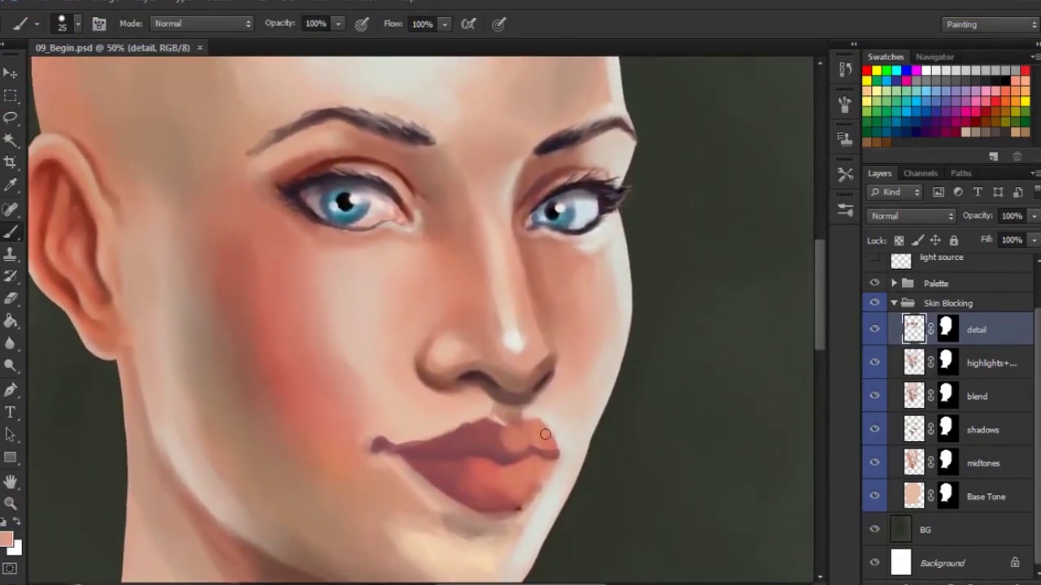
scroll(480, 448, down, 2)
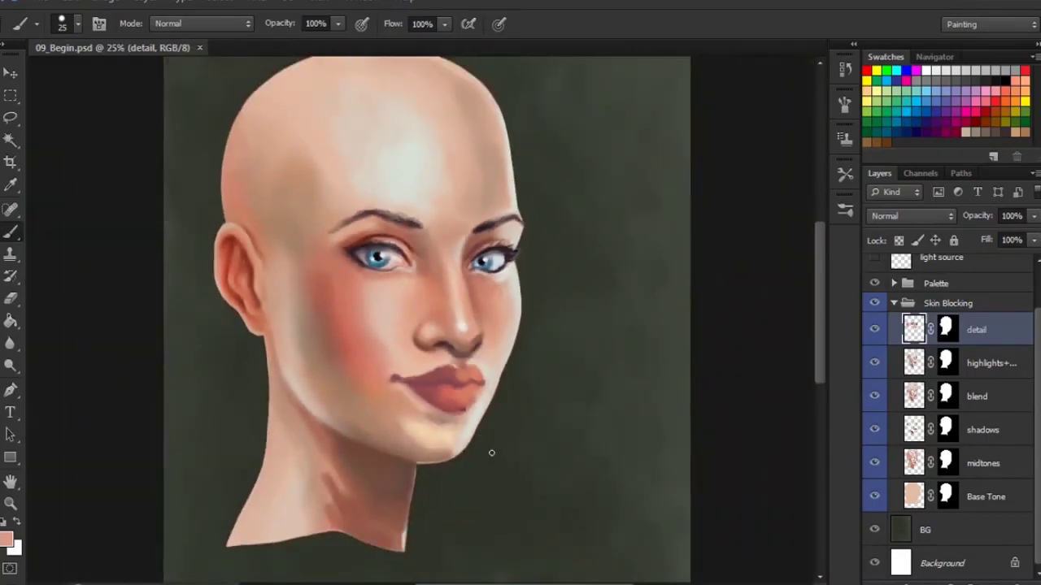
scroll(492, 452, up, 1)
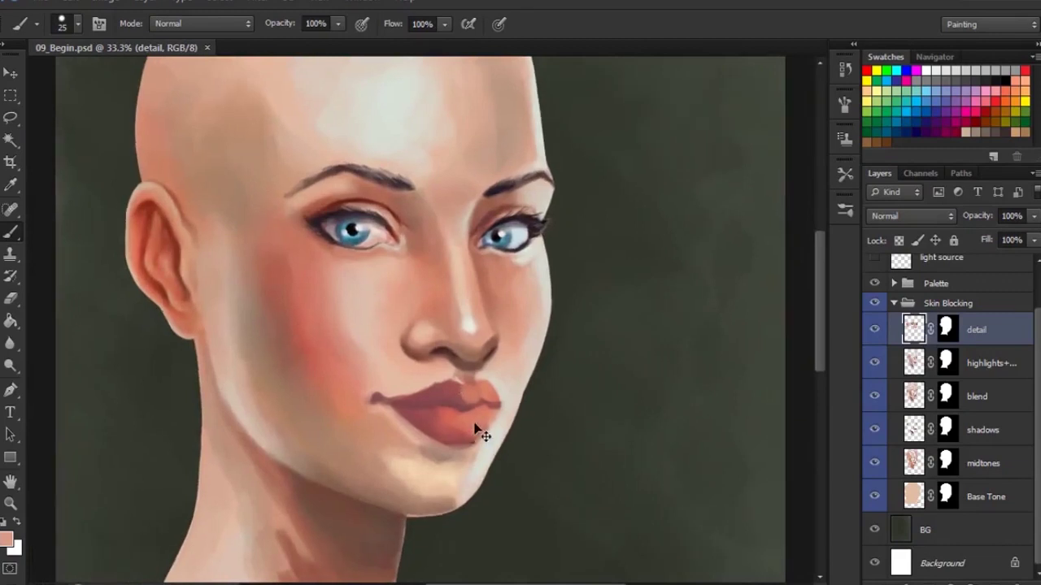
scroll(477, 419, up, 1)
drag(480, 476, 483, 410)
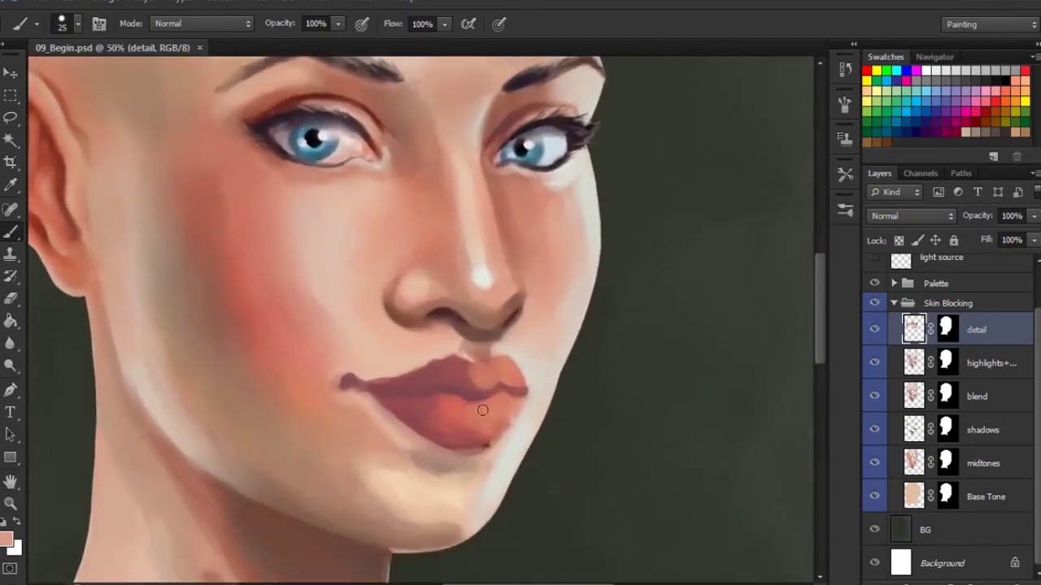
scroll(512, 419, up, 1)
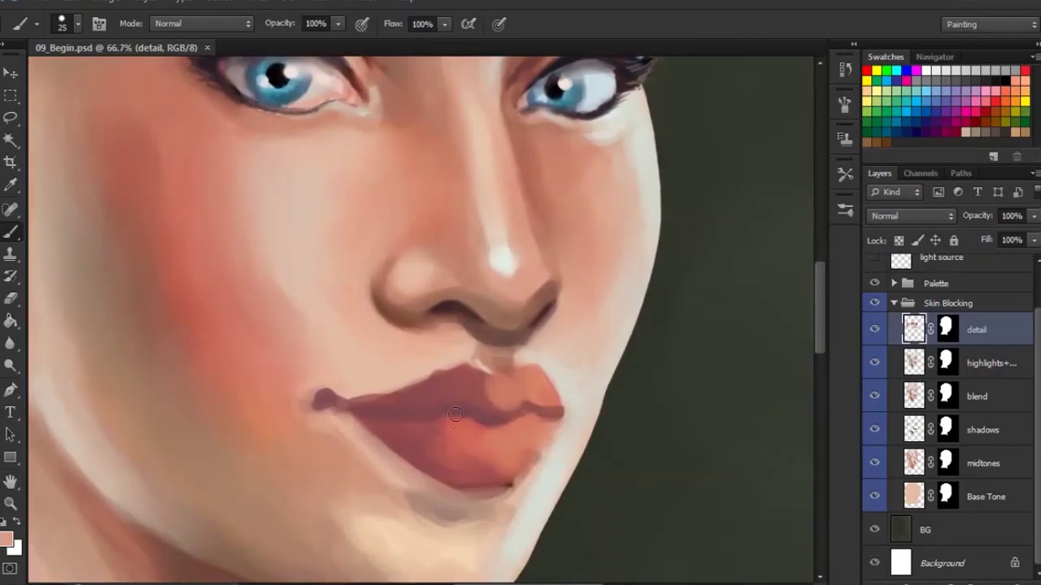
alt+click(410, 366)
drag(363, 393, 454, 366)
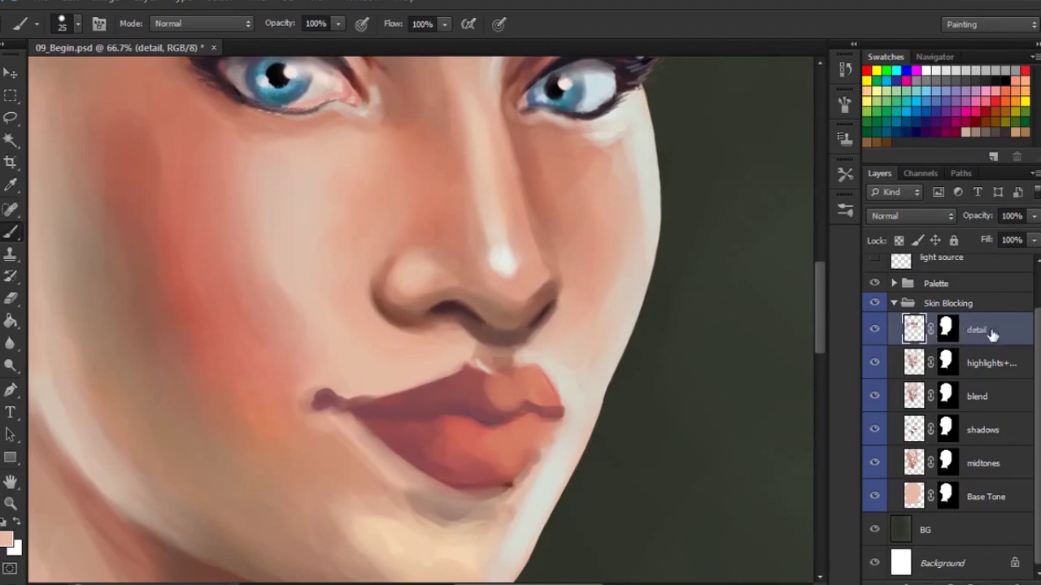
alt+click(407, 372)
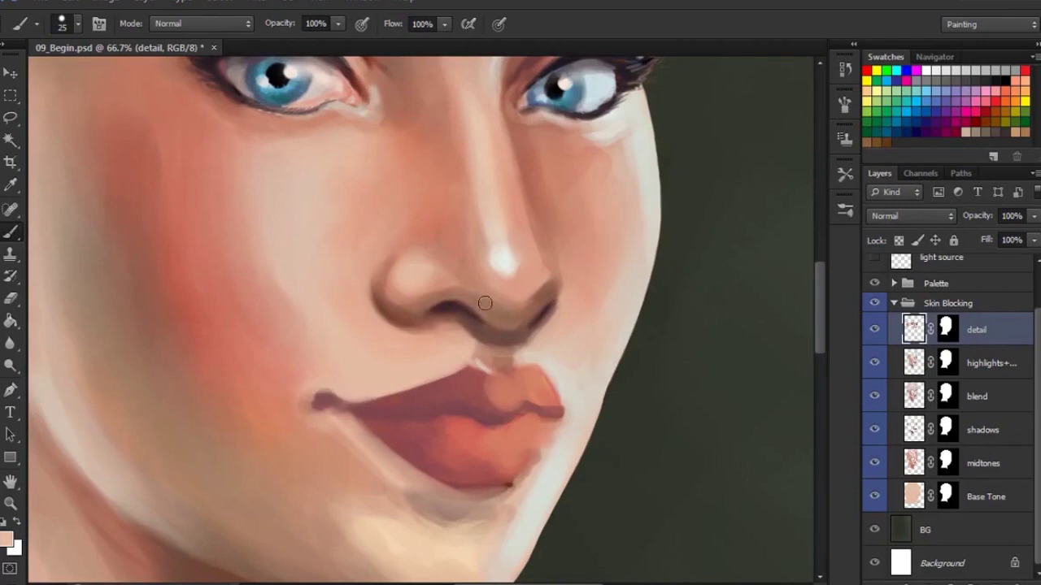
Step: Set the brush to 14 px and refine the cupid's bow and far upper lip edge with sampled lip and skin colours
right_click(442, 355)
drag(461, 401, 457, 401)
click(425, 370)
alt+click(462, 379)
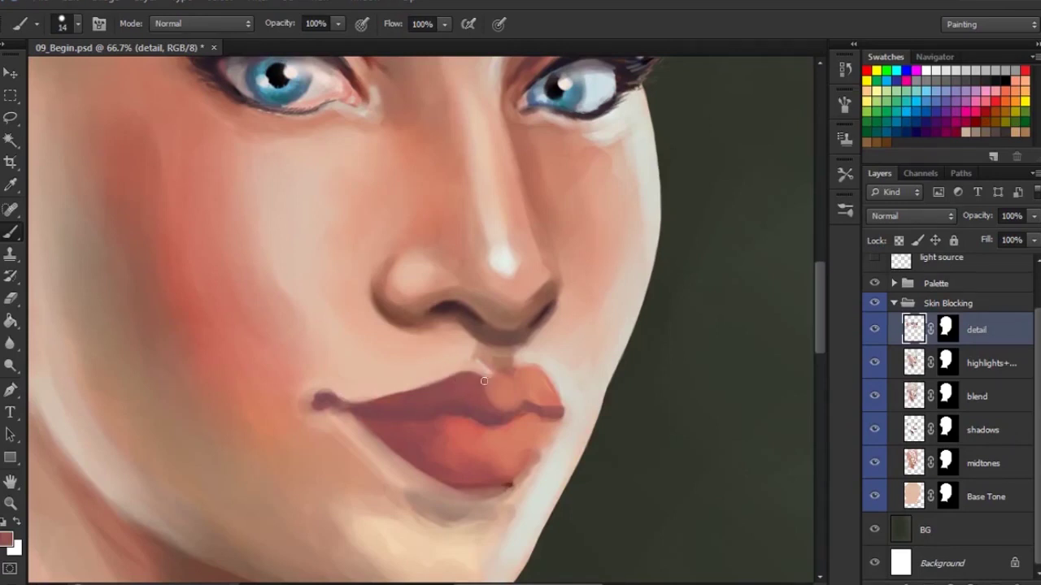
alt+click(536, 354)
mouse_move(515, 366)
mouse_down()
mouse_move(540, 362)
mouse_move(558, 393)
mouse_up()
alt+click(488, 379)
Step: Smooth the near-side contour of the upper lip by alternating sampled skin and lip tones
alt+click(422, 375)
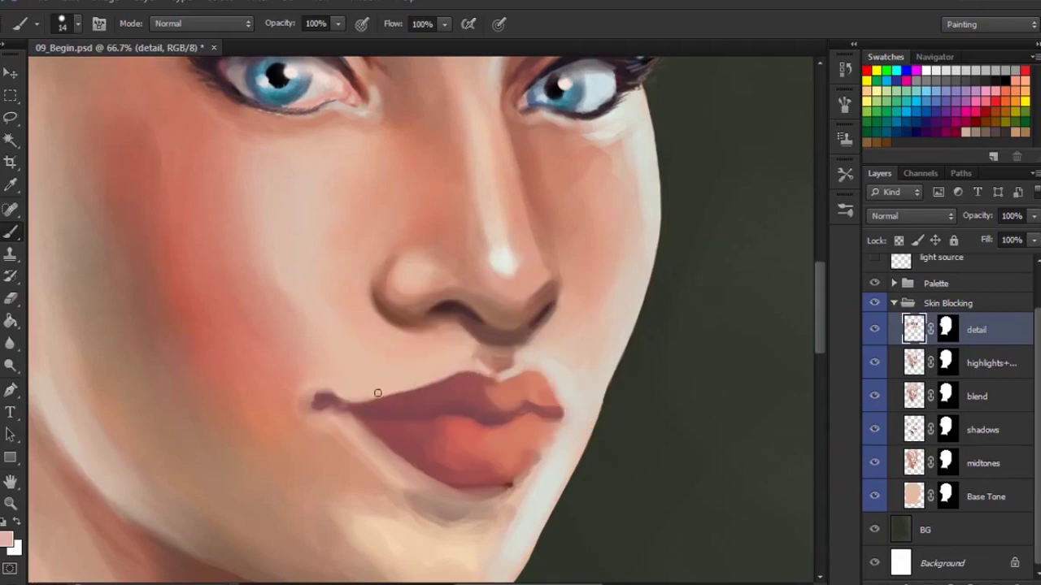
mouse_move(378, 395)
mouse_down()
mouse_move(405, 391)
mouse_move(360, 399)
mouse_move(425, 384)
mouse_move(355, 402)
mouse_move(449, 374)
mouse_move(360, 400)
mouse_move(428, 380)
mouse_up()
alt+click(431, 388)
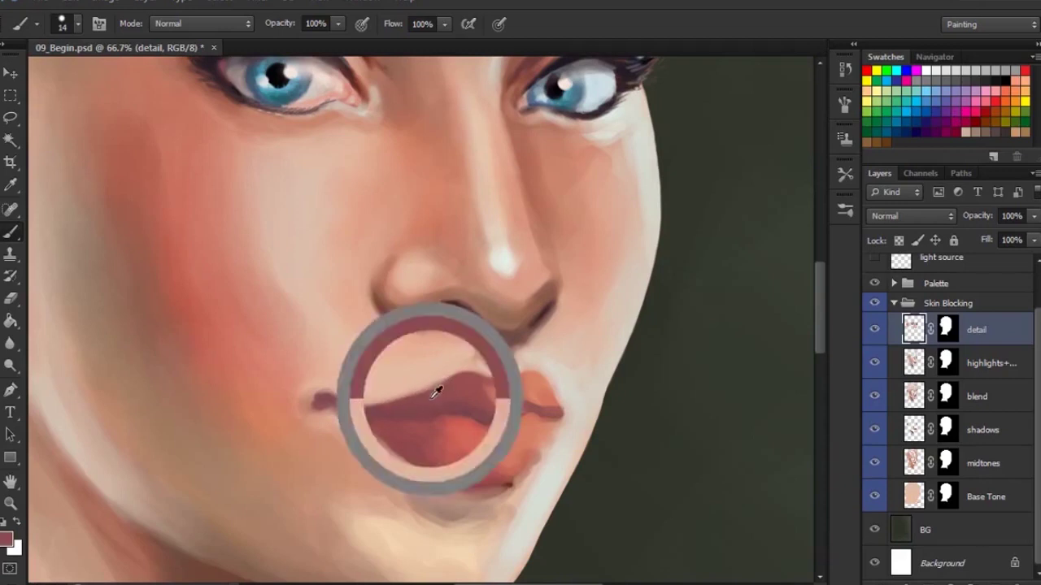
alt+click(381, 392)
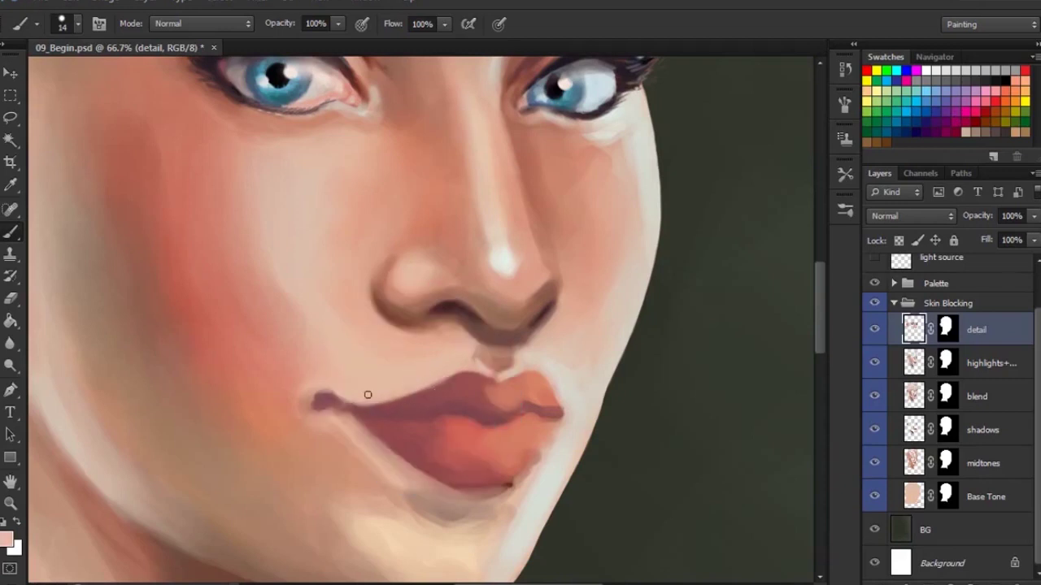
alt+click(419, 398)
alt+click(505, 392)
Step: Round off the lower lip's bottom edge and fill in its far side with sampled lip colours
alt+click(371, 439)
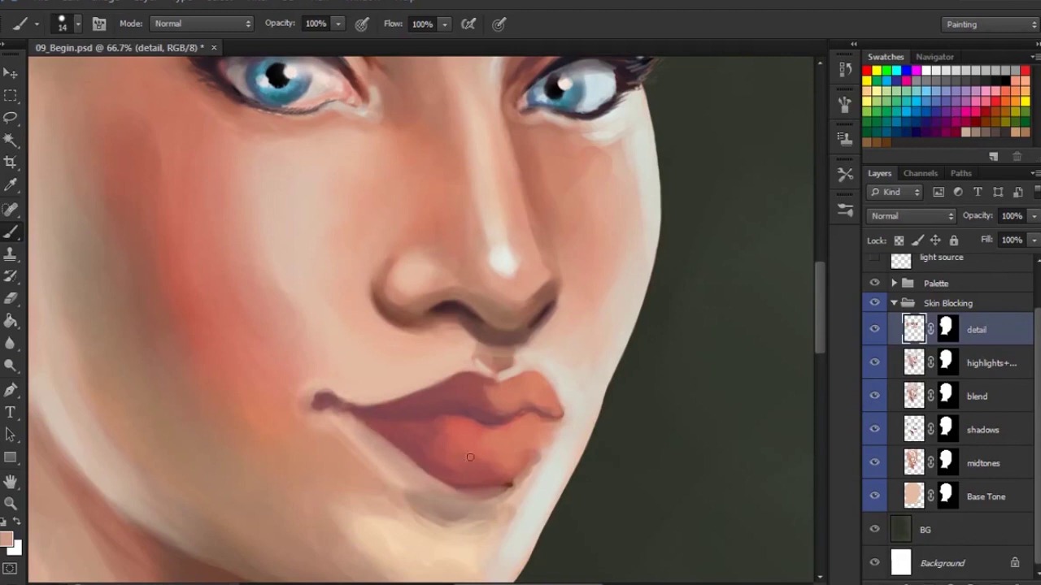
alt+click(431, 475)
drag(451, 491, 525, 482)
alt+click(490, 467)
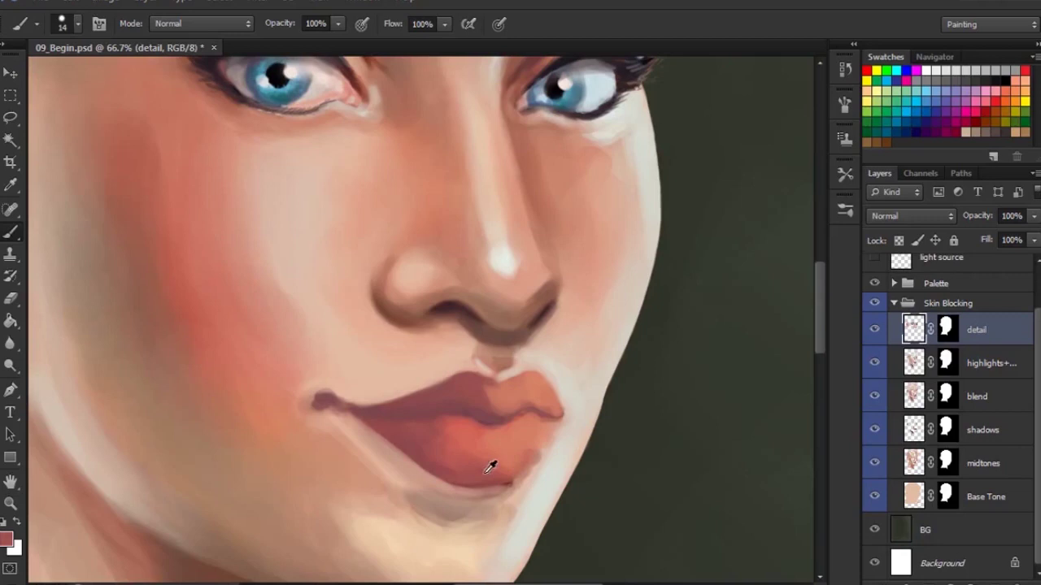
alt+click(526, 453)
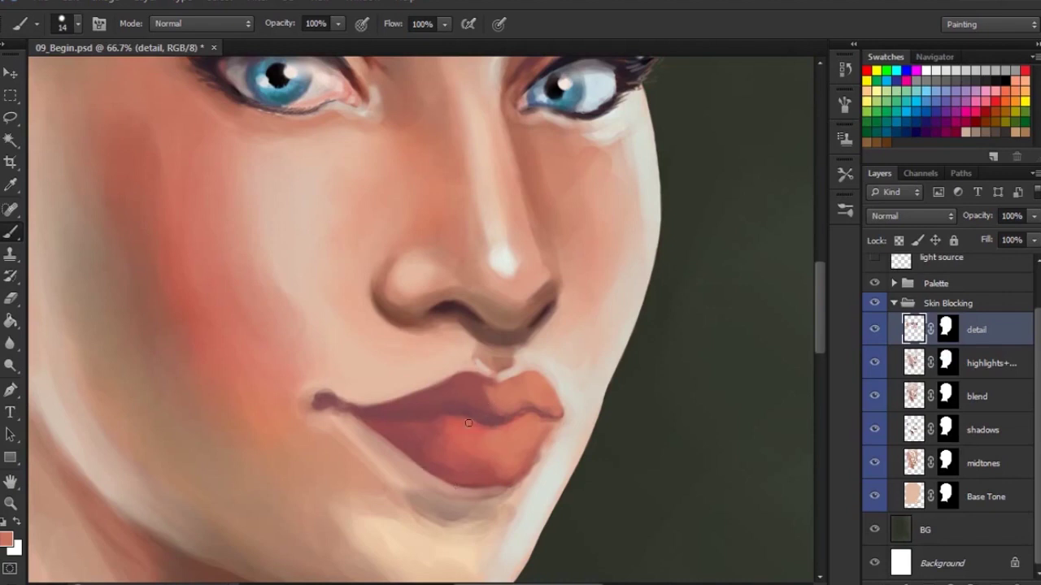
Step: Touch up the upper lip's peak and clean the skin edge below the near side of the lower lip with sampled tones
alt+click(458, 399)
alt+click(471, 369)
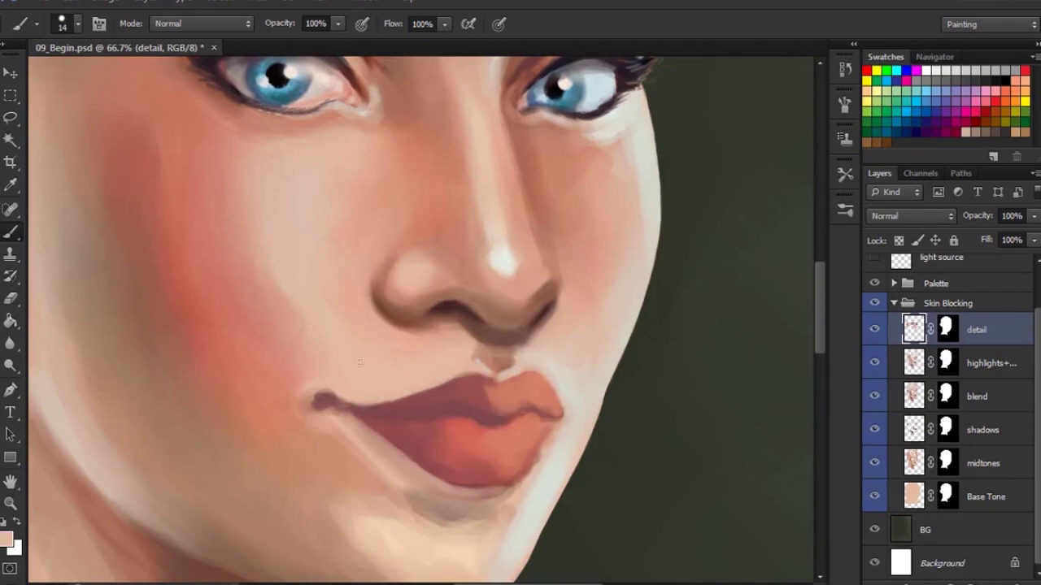
alt+click(372, 439)
alt+click(388, 476)
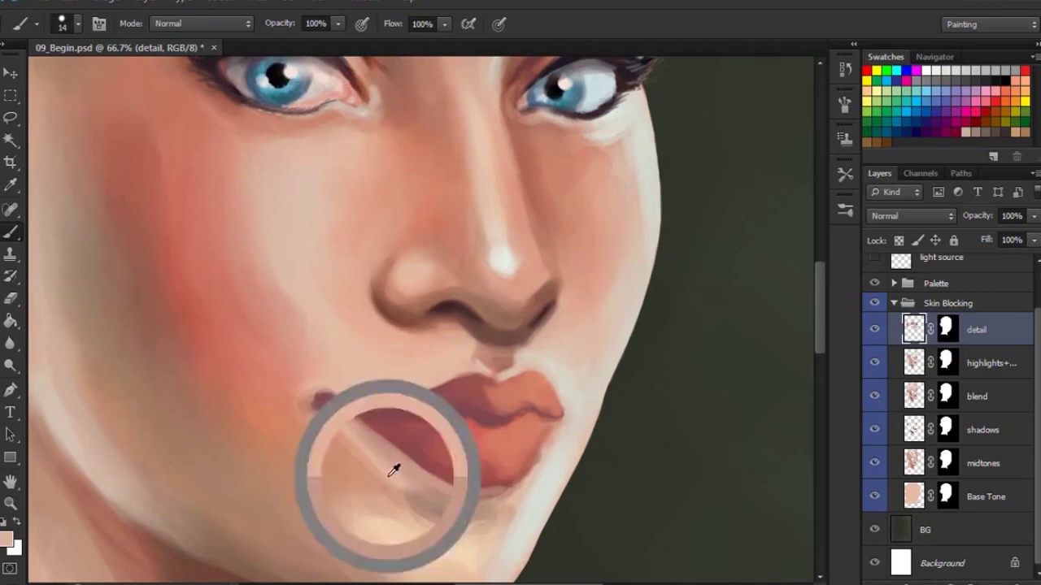
alt+click(359, 433)
alt+click(364, 449)
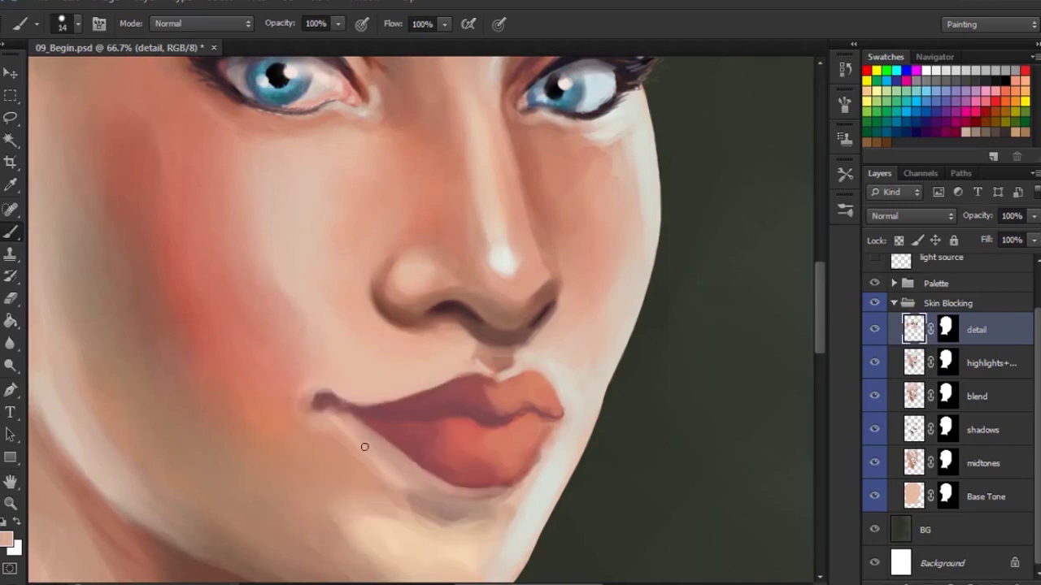
Step: Soften the skin below the near side of the mouth with a sampled skin tone and a 57 px brush
alt+click(343, 457)
right_click(350, 457)
drag(396, 498, 406, 498)
key(Return)
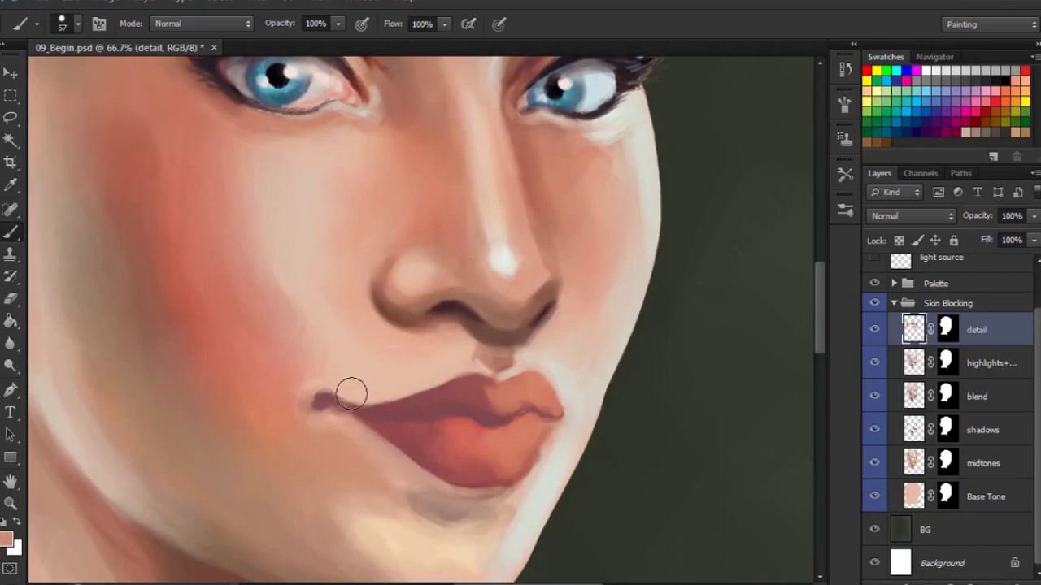
Step: Set the brush to 12 px and slim the dark near corner of the mouth with sampled skin colour
right_click(425, 400)
drag(457, 438, 453, 439)
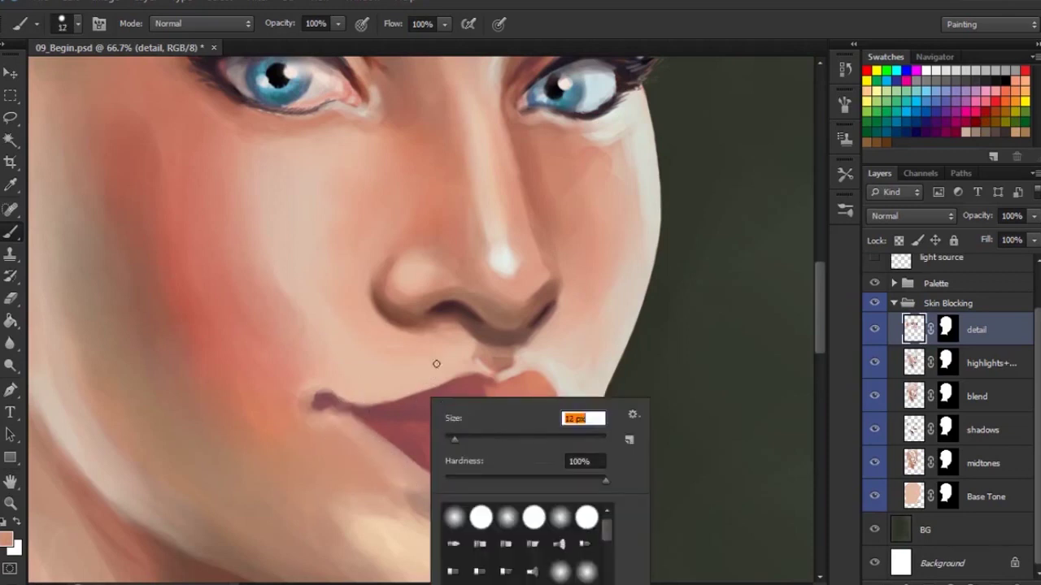
alt+click(335, 393)
mouse_move(324, 398)
mouse_down()
mouse_move(364, 410)
mouse_move(324, 402)
mouse_move(355, 390)
mouse_move(313, 405)
mouse_move(318, 397)
mouse_move(341, 395)
mouse_move(312, 409)
mouse_move(335, 396)
mouse_up()
alt+click(354, 391)
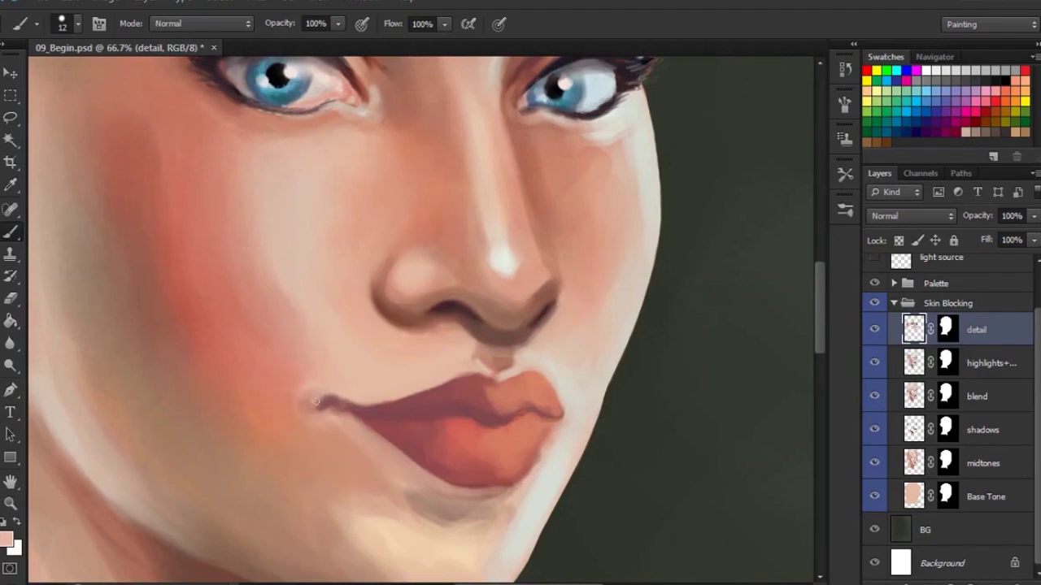
alt+click(343, 403)
alt+click(310, 402)
Step: Set the brush to 23 px and blend the skin around the near mouth corner with repeatedly sampled tones
right_click(317, 394)
drag(344, 437, 352, 436)
key(Return)
alt+click(351, 402)
alt+click(347, 436)
alt+click(348, 431)
alt+click(348, 436)
alt+click(344, 377)
alt+click(345, 446)
alt+click(338, 416)
alt+click(344, 443)
alt+click(346, 387)
alt+click(309, 394)
alt+click(320, 395)
Step: Compare the whole face with the detail layer hidden and shown
key(ctrl+minus)
key(ctrl+minus)
key(ctrl+minus)
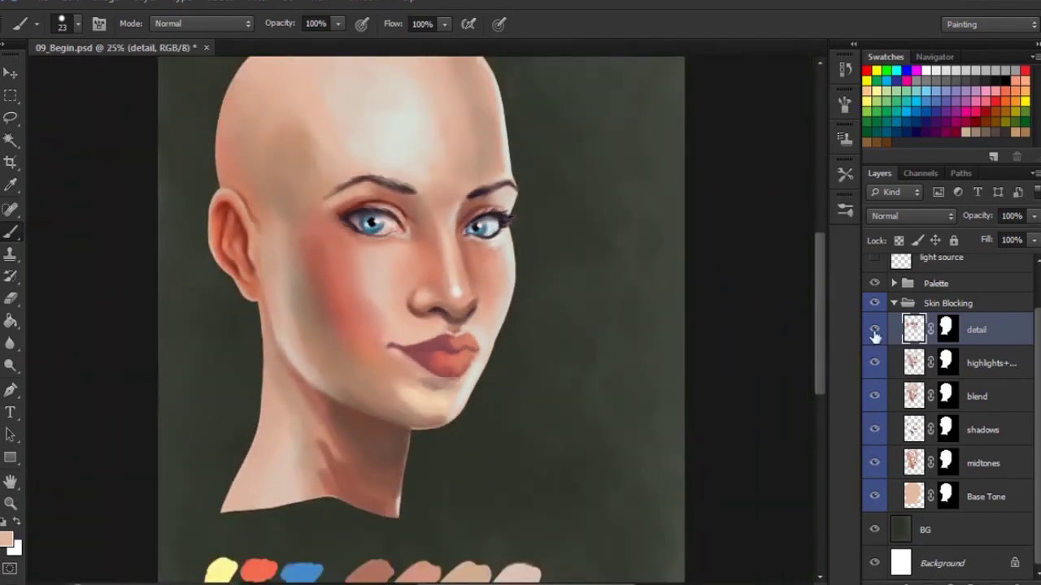
click(874, 330)
click(874, 332)
click(874, 332)
click(874, 331)
Step: Set the brush to 7 px and paint a small dark far mouth corner, cleaning around it with sampled skin colour
key(ctrl+plus)
key(ctrl+plus)
key(ctrl+plus)
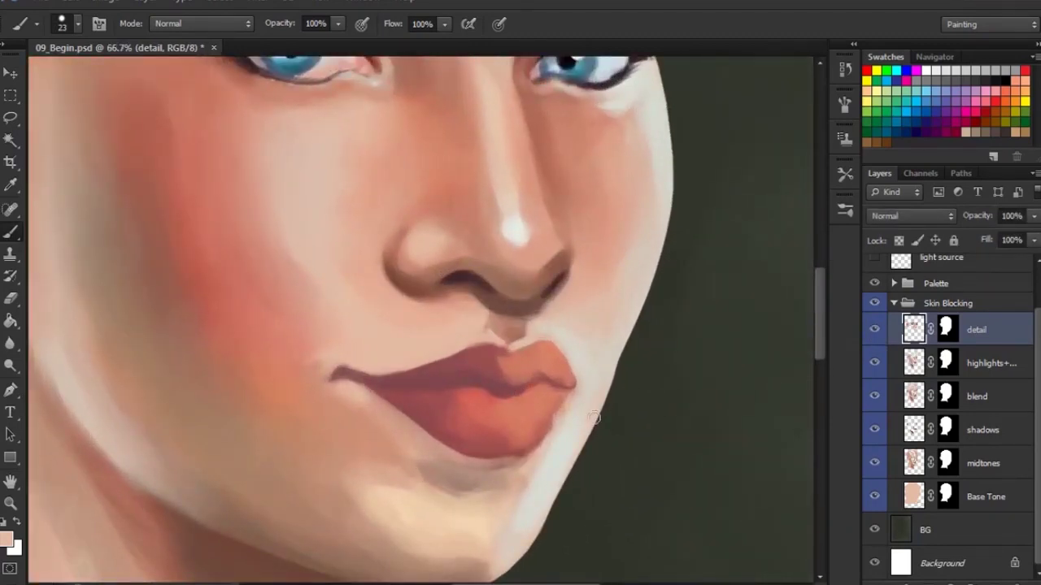
alt+click(568, 375)
right_click(567, 372)
drag(585, 409, 580, 409)
key(Return)
alt+click(554, 386)
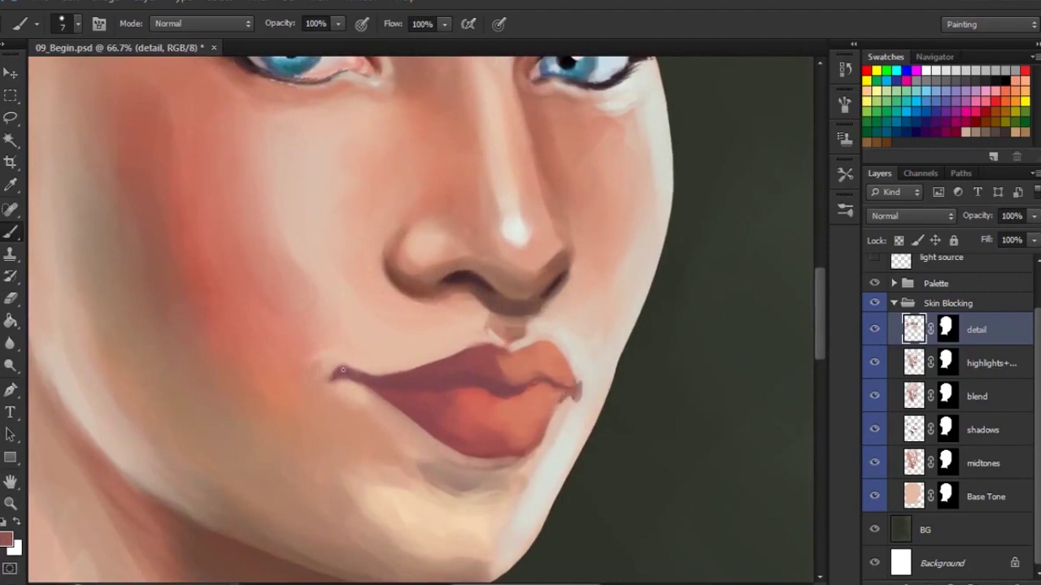
alt+click(570, 394)
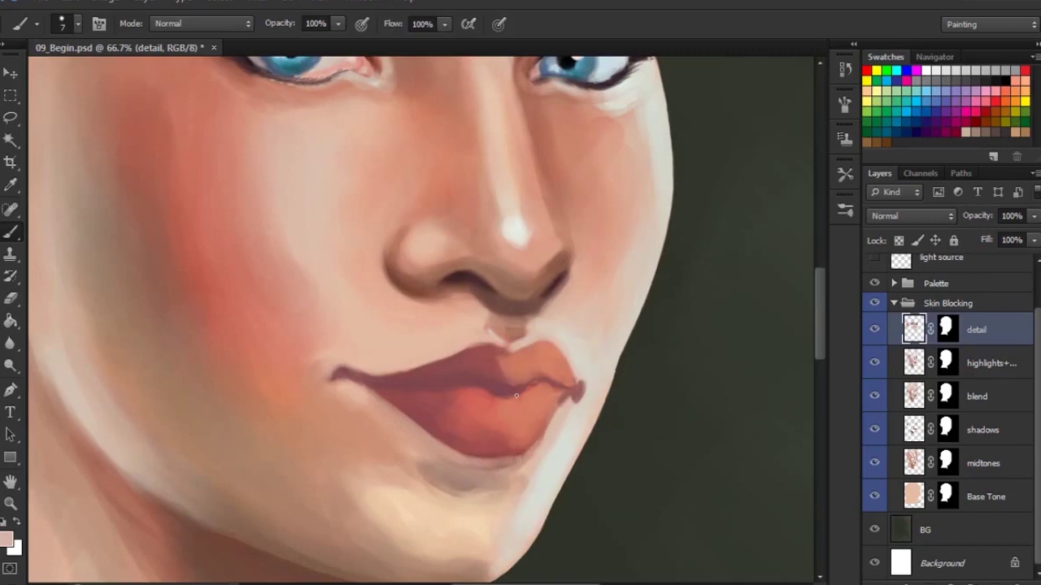
alt+click(414, 434)
Step: Compare the detail layer hidden and shown, and paint a thin dark blue line along the parting between the lips
click(875, 328)
click(875, 328)
click(875, 329)
click(875, 329)
click(916, 128)
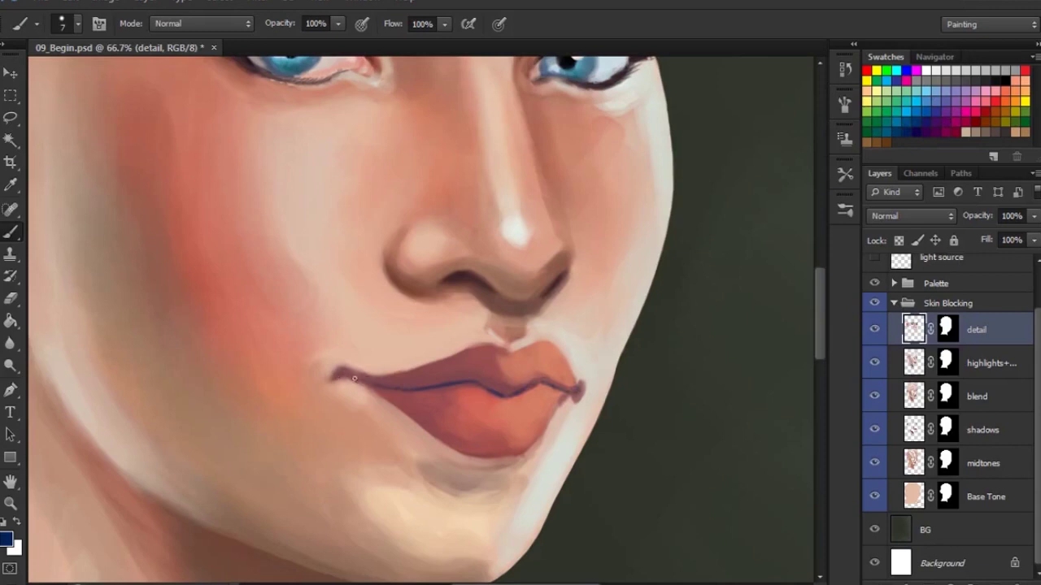
Step: Set the brush to 19 px, shade the near side of the lips with dark blue and blend it with sampled lip colours
right_click(439, 375)
drag(468, 416, 474, 416)
drag(388, 385, 433, 380)
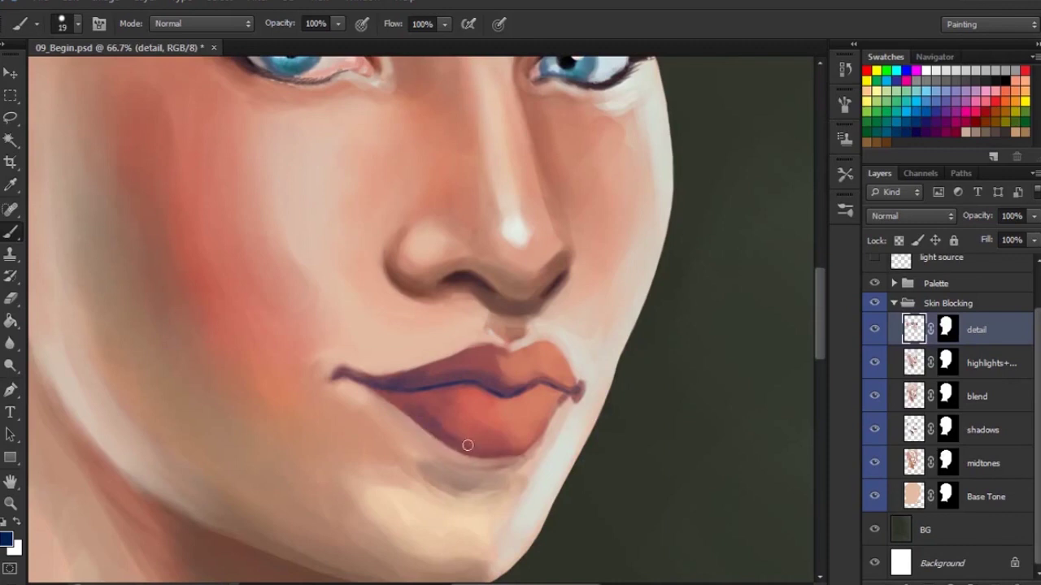
alt+click(448, 428)
alt+click(415, 383)
Step: Set the brush to 10 px and blend the lip parting and lower lip edges with sampled lip colours
right_click(461, 368)
text(10)
key(Return)
alt+click(482, 396)
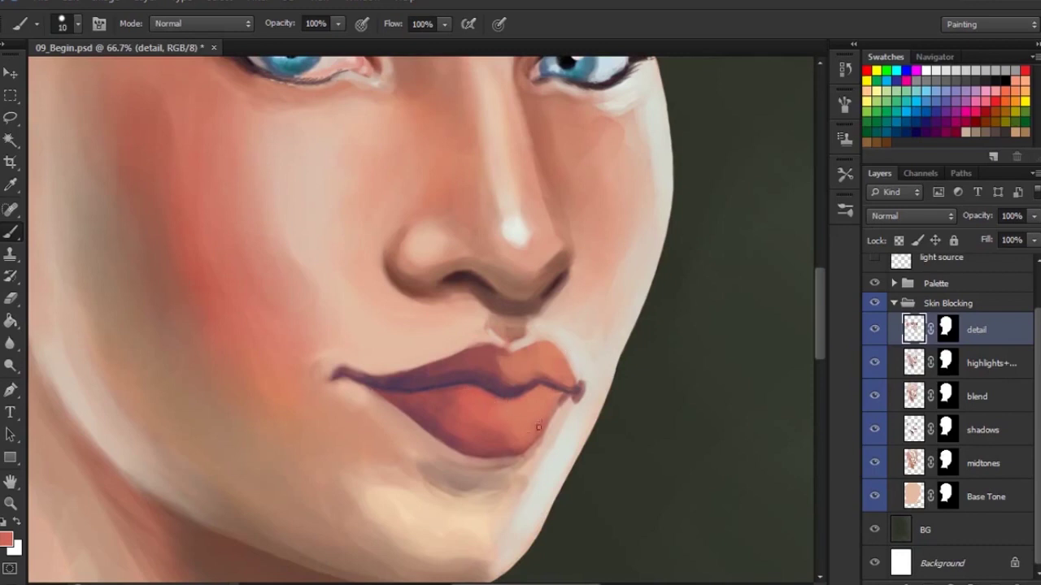
alt+click(504, 453)
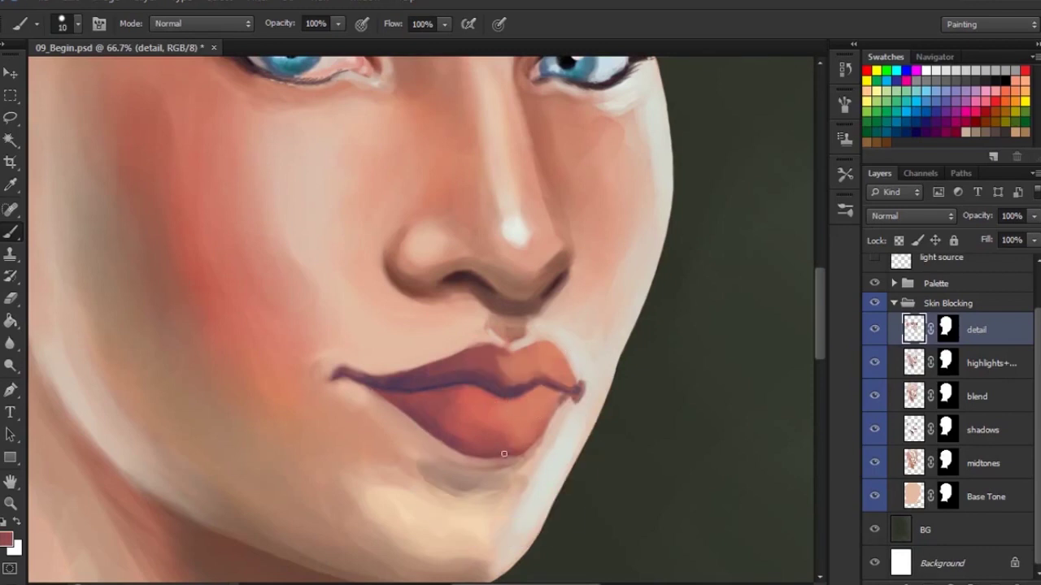
alt+click(431, 412)
alt+click(420, 384)
Step: Refine the far half of the upper lip and blend the skin at the cupid's bow and philtrum with sampled tones
alt+click(524, 350)
alt+click(538, 340)
alt+click(521, 348)
alt+click(495, 334)
alt+click(492, 337)
alt+click(491, 328)
alt+click(491, 321)
alt+click(487, 327)
alt+click(493, 346)
Step: Choose a dark red swatch, set the brush to 27 px and deepen the near half of the upper lip
click(985, 107)
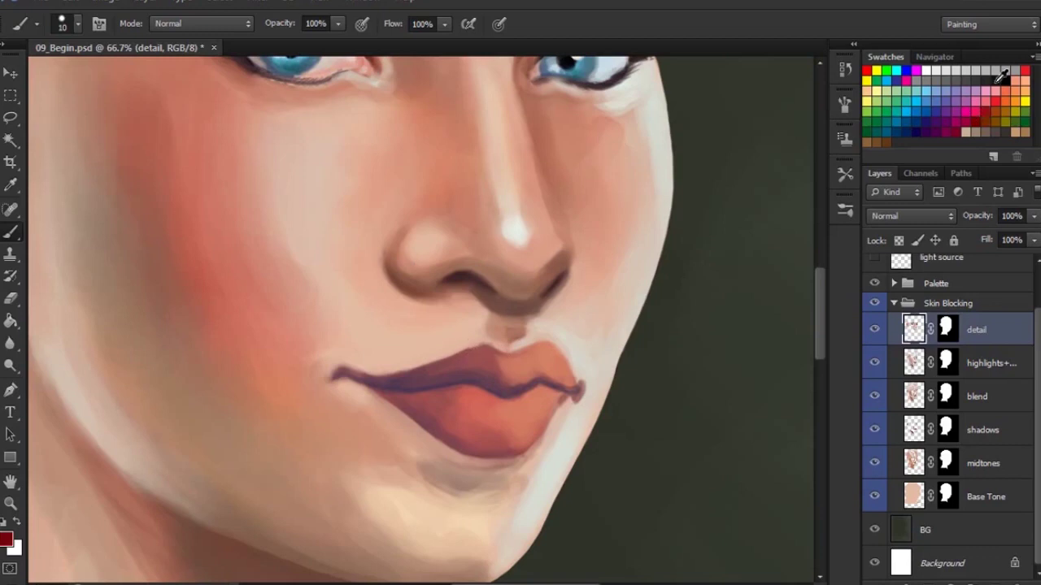
right_click(469, 388)
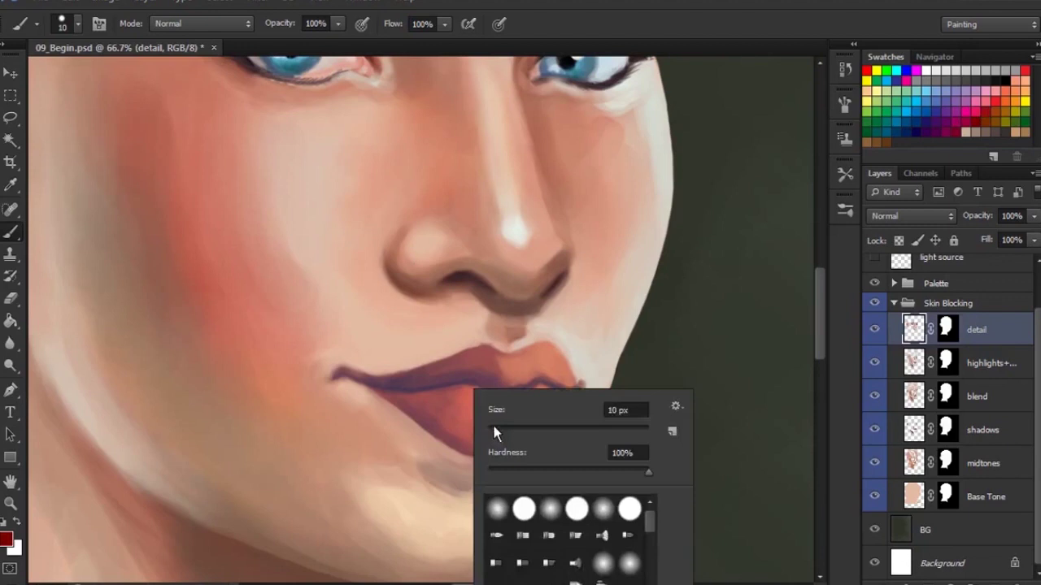
key(Escape)
right_click(466, 366)
drag(495, 391, 497, 391)
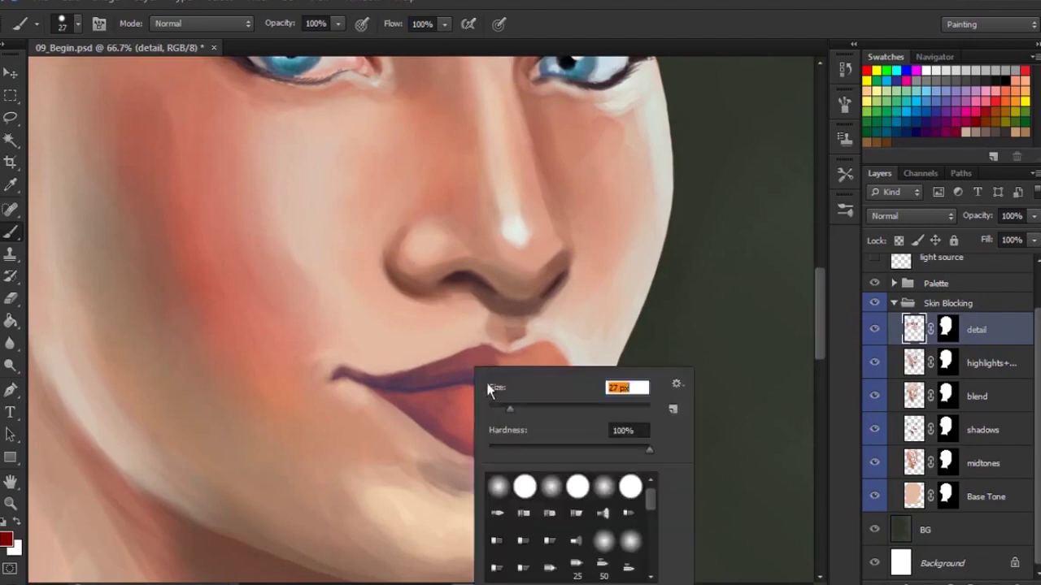
key(Return)
Step: Sample a deep plum from the upper lip and shade the upper part of the lower lip, reducing the brush to 17 px
alt+click(439, 376)
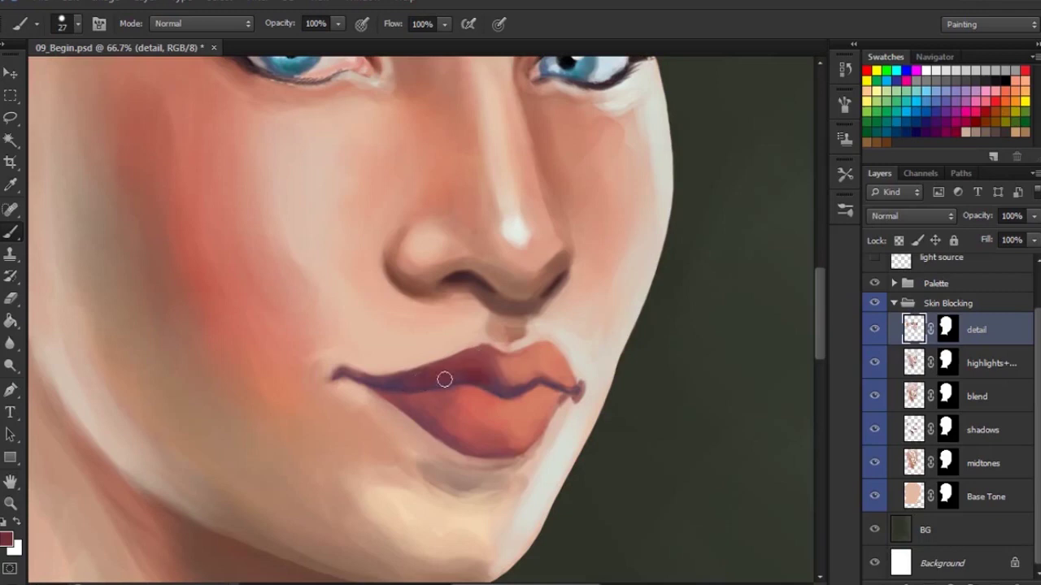
mouse_move(434, 396)
mouse_down()
mouse_move(508, 406)
mouse_move(543, 389)
mouse_move(401, 392)
mouse_move(520, 392)
mouse_move(451, 389)
mouse_move(557, 425)
mouse_up()
right_click(523, 384)
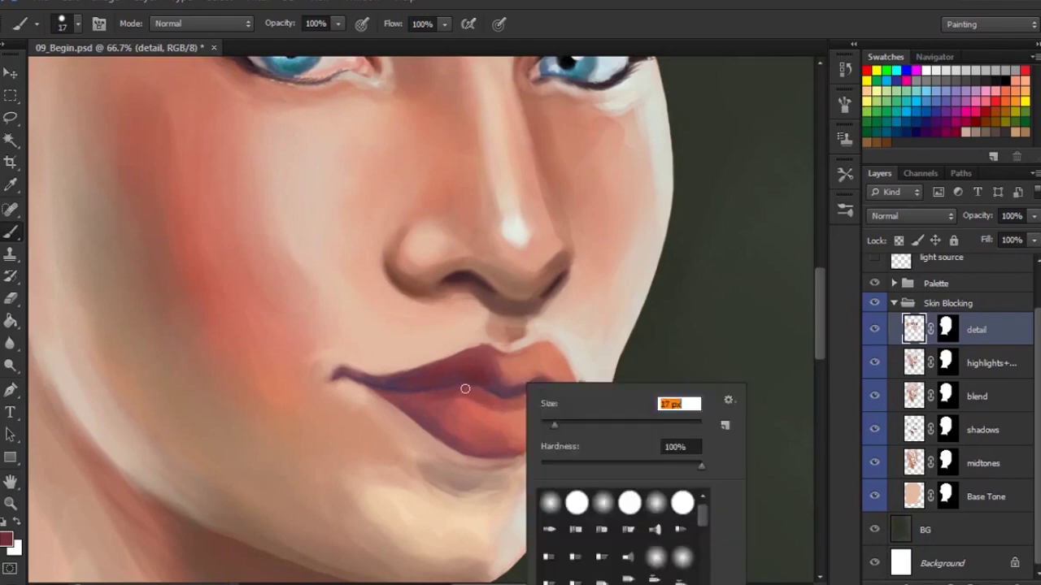
key(Return)
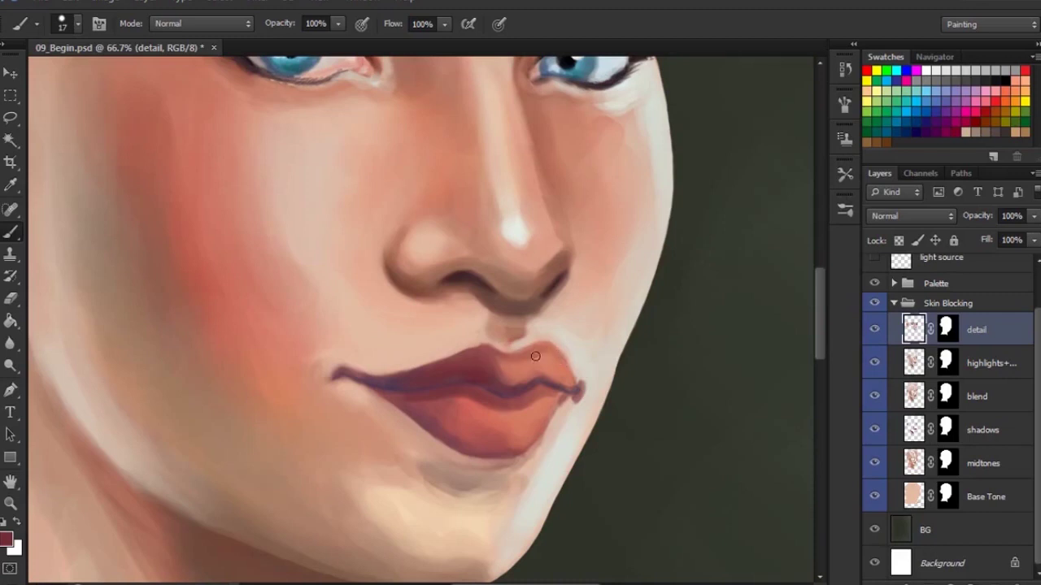
Step: Blend the far half of the upper lip above the lip parting with tones sampled from the lip
alt+click(521, 367)
alt+click(508, 378)
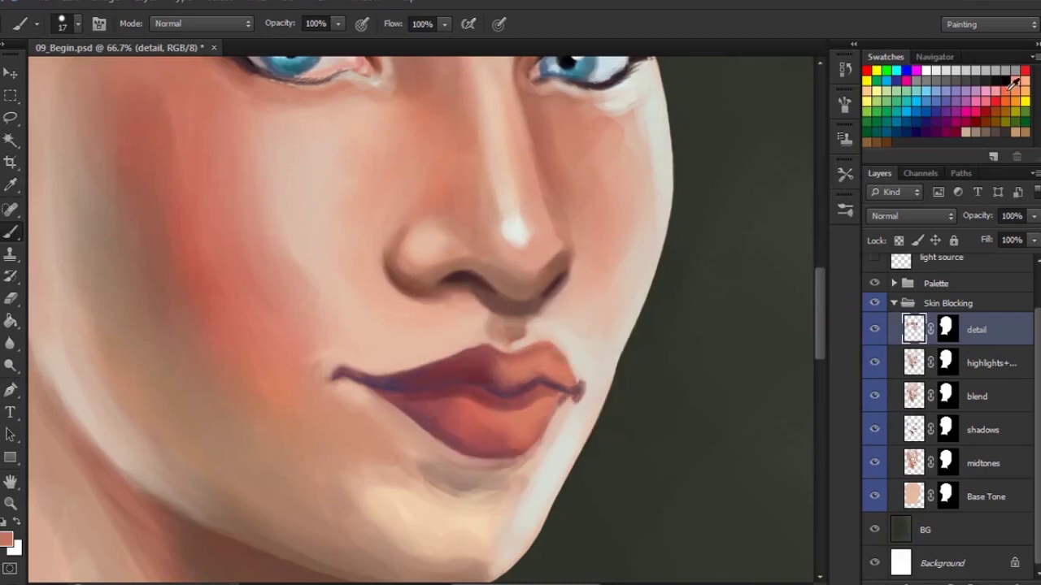
alt+click(514, 377)
Step: Choose a light warm swatch, enlarge the brush and brighten the body of the lower lip
click(997, 84)
right_click(471, 399)
drag(516, 443, 529, 443)
key(Return)
mouse_move(475, 413)
mouse_down()
mouse_move(533, 422)
mouse_move(515, 432)
mouse_move(435, 408)
mouse_move(517, 439)
mouse_move(506, 412)
mouse_move(530, 440)
mouse_up()
Step: Set the brush to 9 px and paint fine vertical creases along the bottom of the lower lip with sampled plum and pink tones
right_click(507, 412)
alt+click(476, 378)
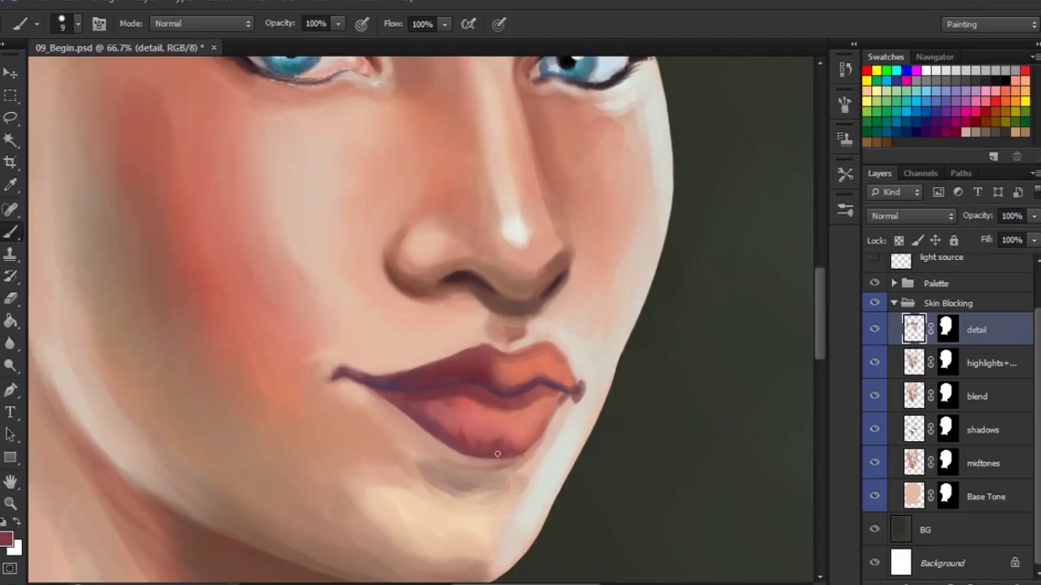
drag(517, 452, 538, 431)
alt+click(446, 425)
alt+click(530, 413)
alt+click(517, 445)
alt+click(526, 426)
alt+click(481, 451)
Step: Set the brush to 25 px and soften the near side of the lower lip with sampled plum and pink tones
right_click(532, 393)
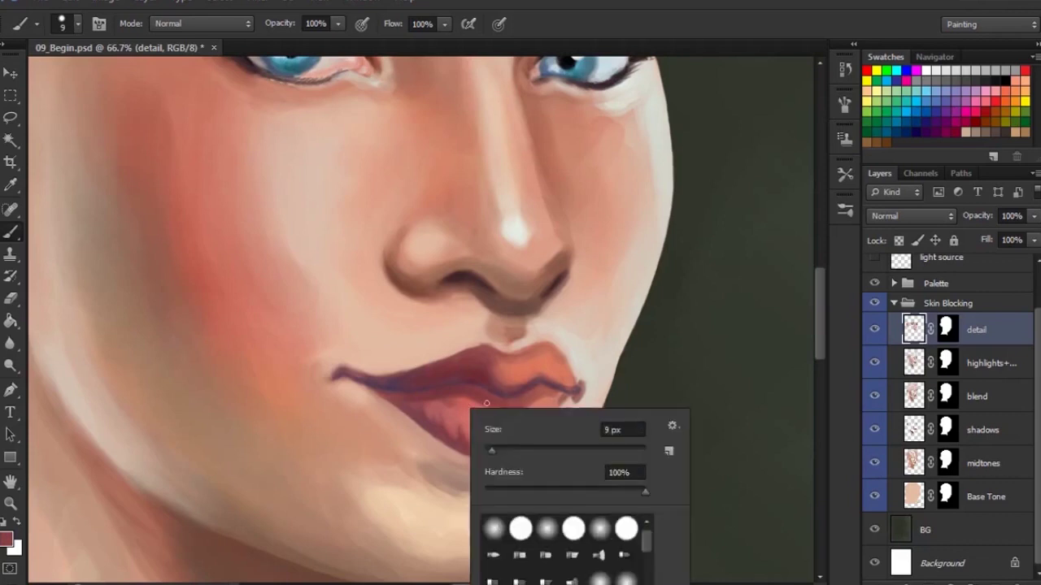
drag(485, 434, 501, 434)
key(Return)
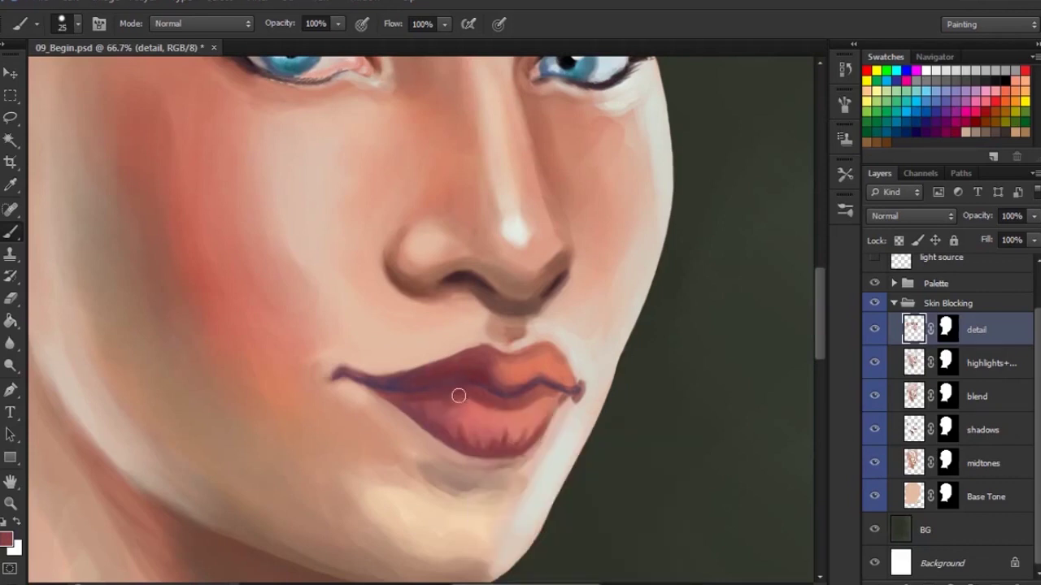
alt+click(478, 413)
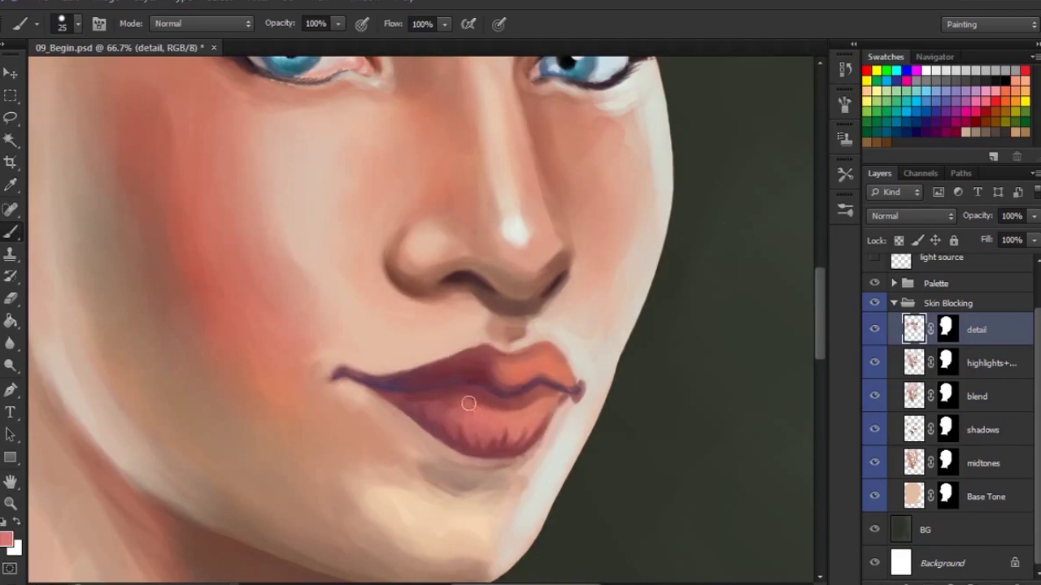
Step: Set the brush to 12 px and paint small creases in the far half of the upper lip with sampled tones
right_click(530, 363)
drag(577, 405, 561, 405)
alt+click(500, 389)
alt+click(559, 358)
alt+click(500, 361)
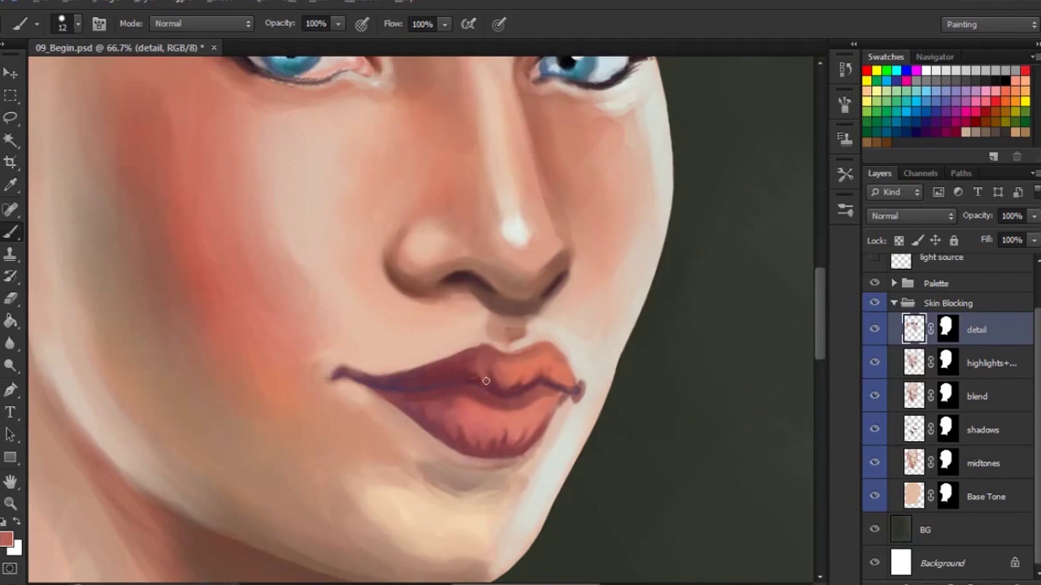
Step: Blend the middle and near half of the upper lip with sampled reds and plums, and enlarge the brush to 31 px
alt+click(477, 377)
alt+click(505, 362)
alt+click(497, 379)
alt+click(436, 373)
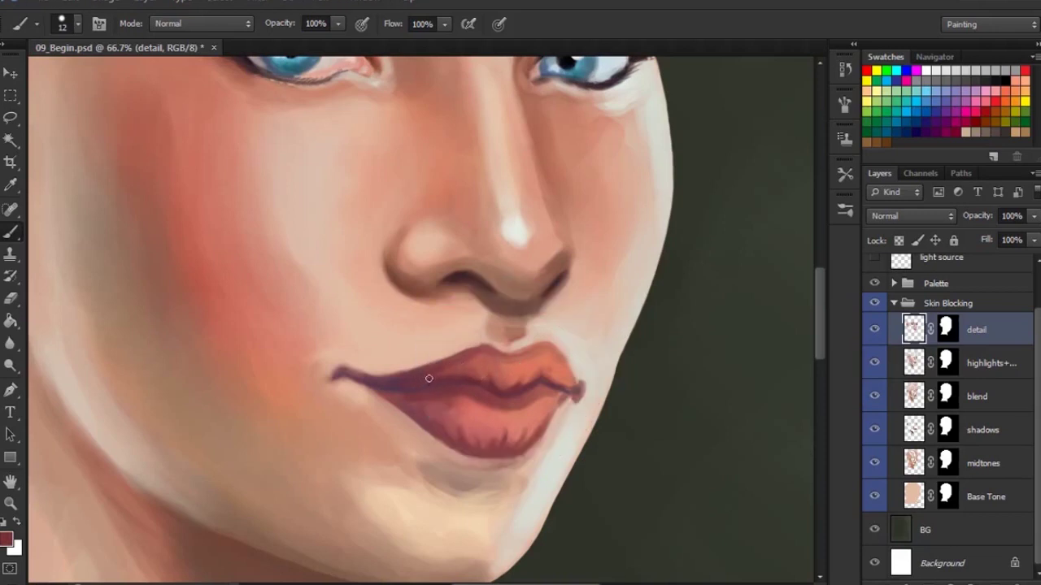
alt+click(513, 368)
alt+click(520, 387)
right_click(495, 389)
drag(481, 414, 491, 414)
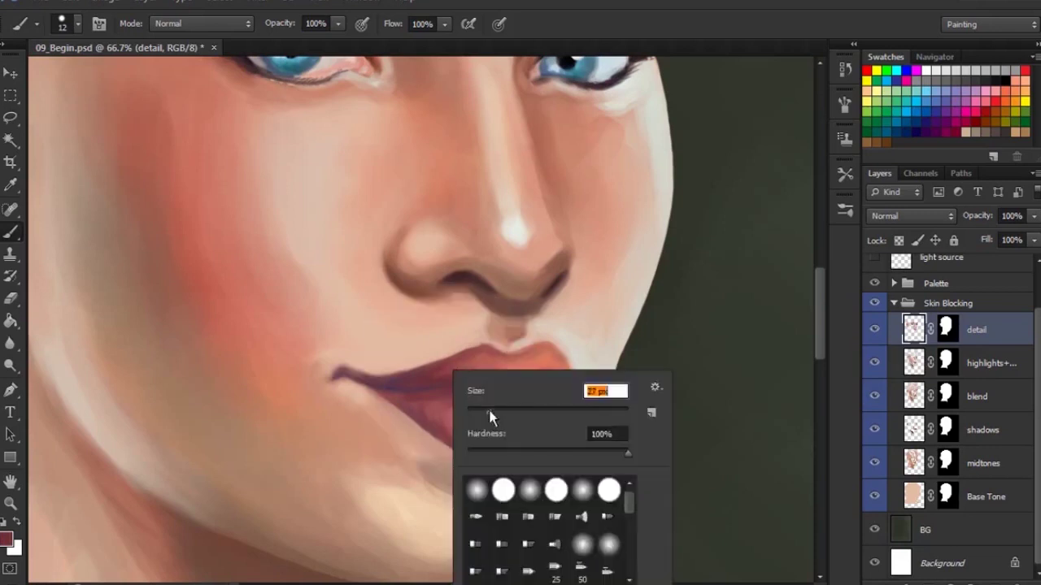
key(Return)
Step: Compare the whole portrait with the detail layer hidden and shown
key(ctrl+minus)
key(ctrl+minus)
key(ctrl+minus)
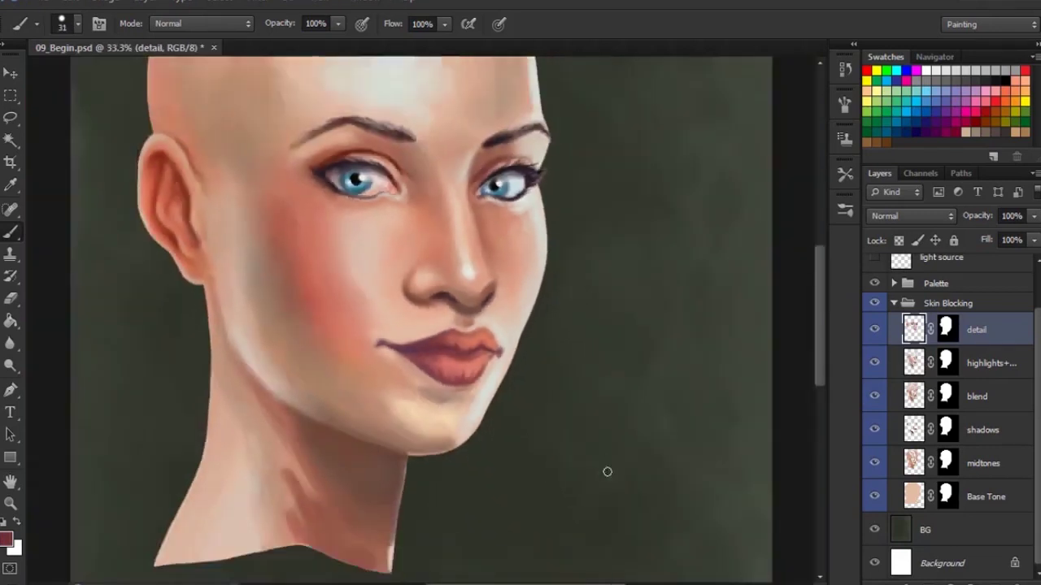
click(874, 330)
click(874, 330)
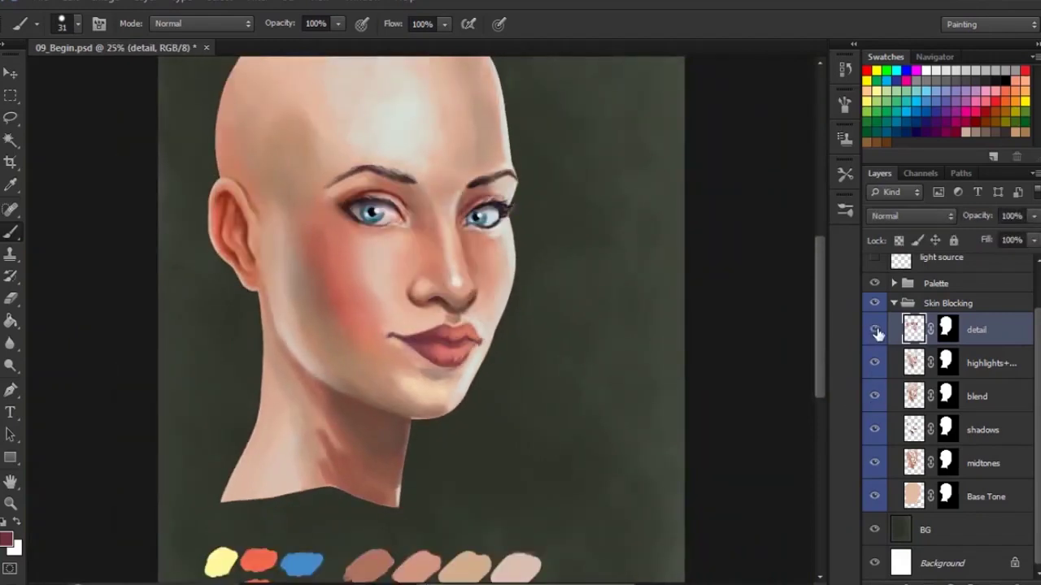
click(876, 332)
click(876, 332)
key(ctrl+plus)
key(ctrl+plus)
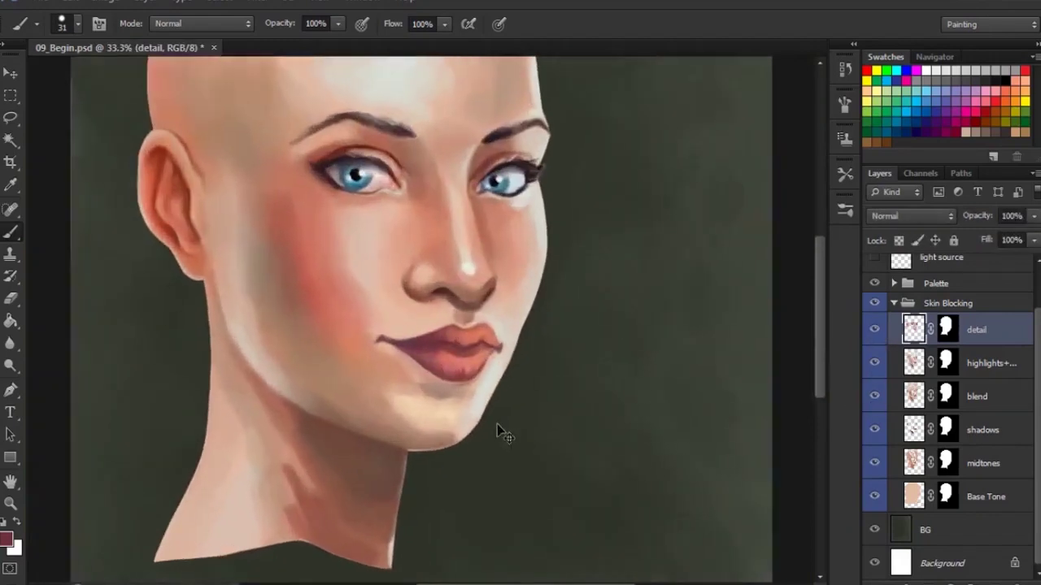
Step: Set the brush to 15 px and sample the pale pink from the painted palette below the portrait
right_click(533, 391)
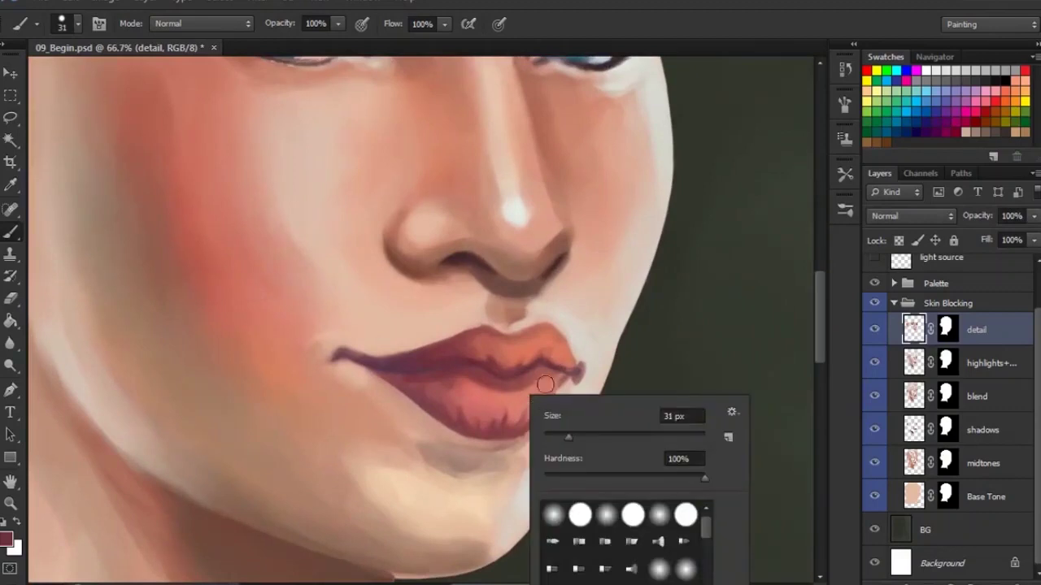
key(Escape)
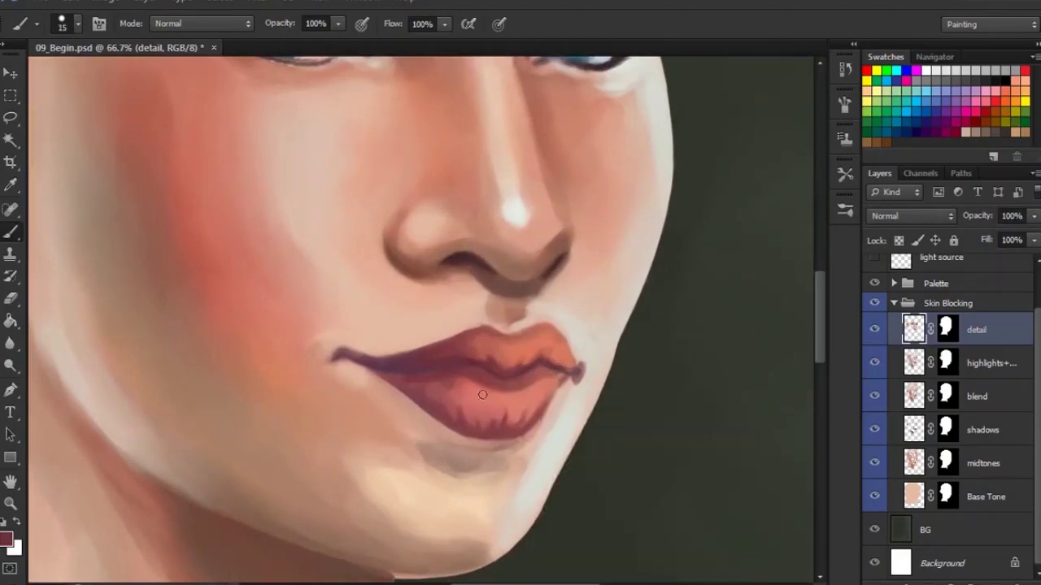
key(ctrl+minus)
key(ctrl+minus)
key(ctrl+minus)
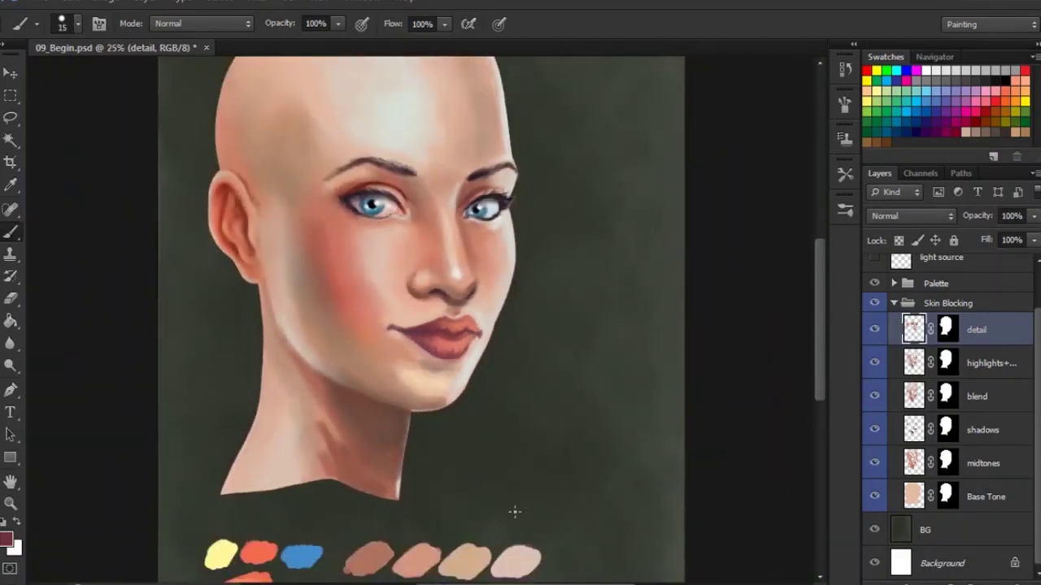
scroll(514, 510, down, 5)
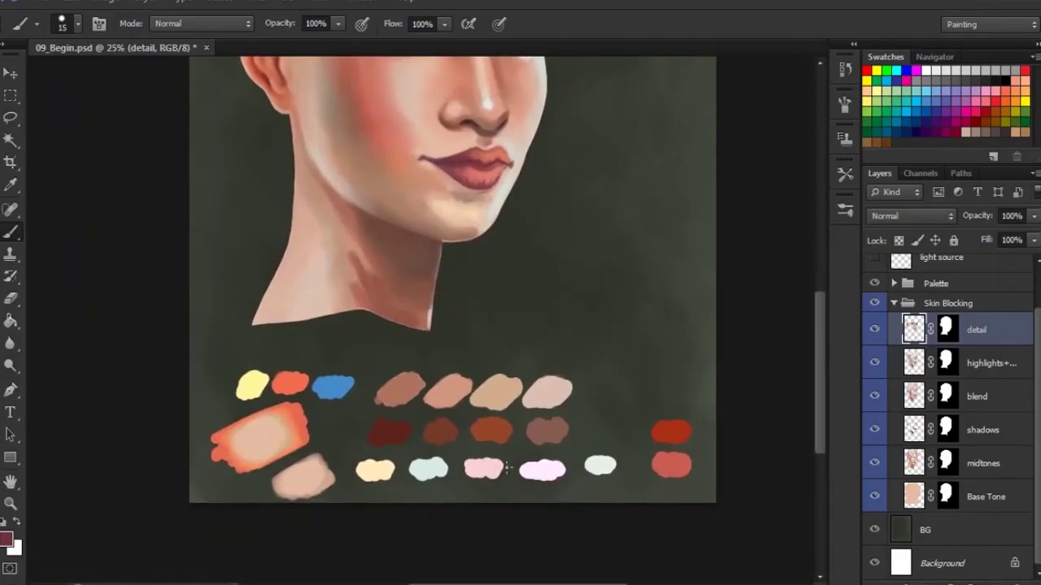
alt+click(501, 463)
Step: Paint a soft pink highlight across the upper part of the lower lip and blend it with sampled lip tones
key(ctrl+plus)
key(ctrl+plus)
key(ctrl+plus)
drag(602, 176, 564, 401)
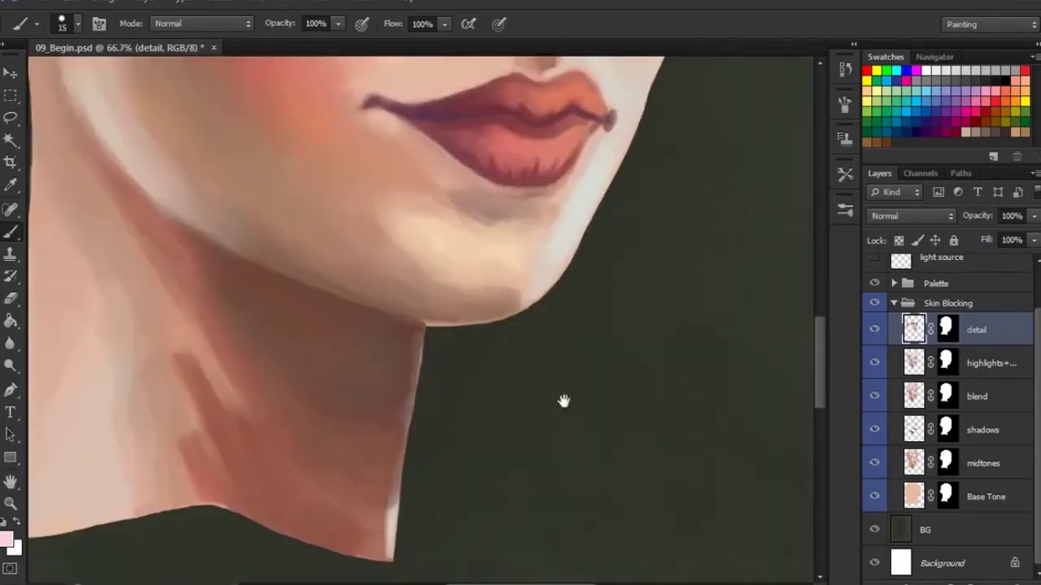
drag(572, 315, 539, 480)
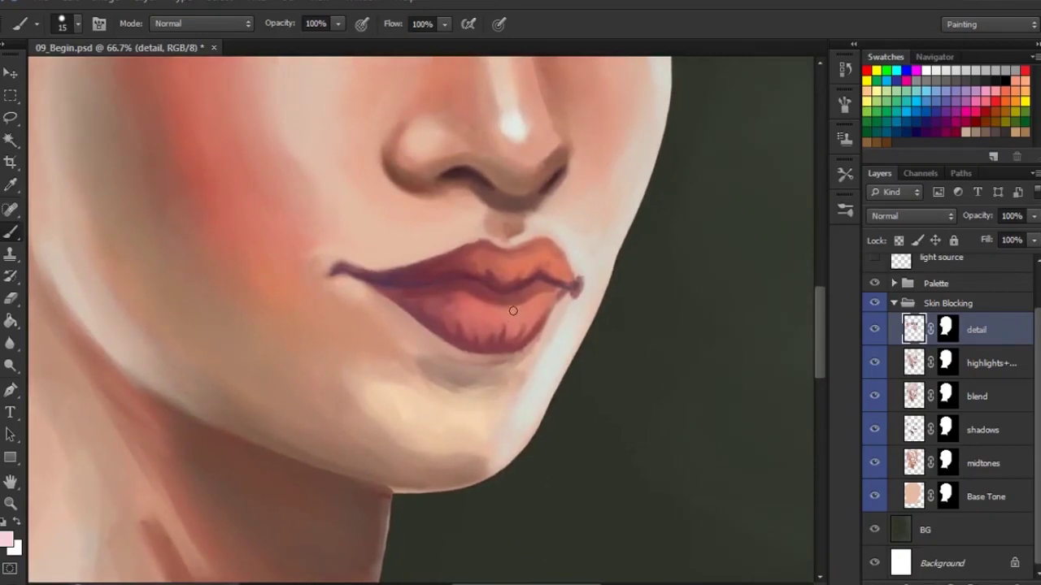
mouse_move(529, 307)
mouse_down()
mouse_move(475, 289)
mouse_move(480, 255)
mouse_move(483, 309)
mouse_move(498, 309)
mouse_move(456, 299)
mouse_up()
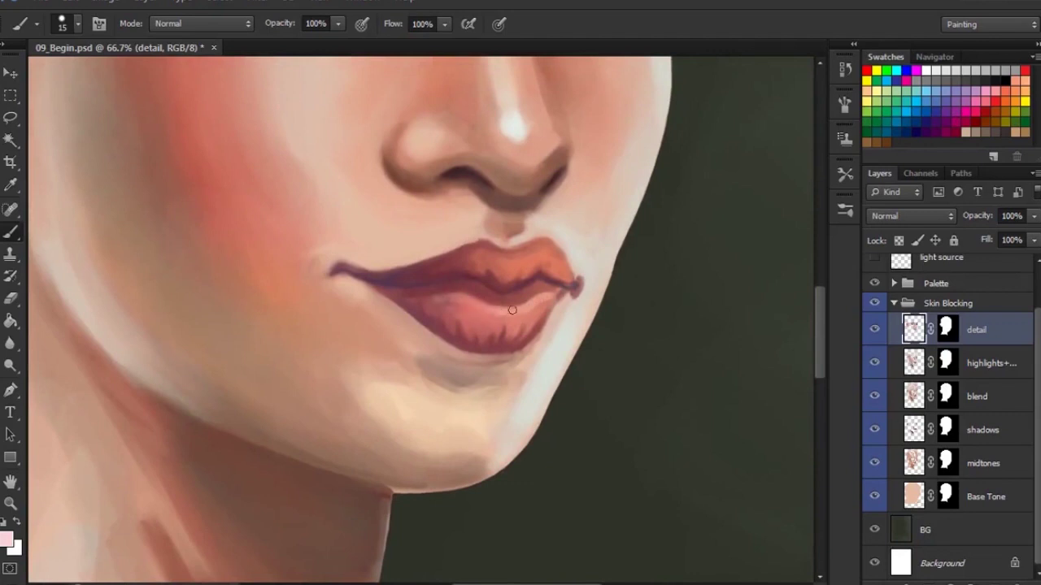
alt+click(437, 306)
alt+click(514, 311)
drag(465, 297, 526, 306)
Step: Resample the palette's pale pink and dab bright highlights on the lower lip and the far half of the upper lip
drag(585, 548, 604, 132)
scroll(543, 422, down, 3)
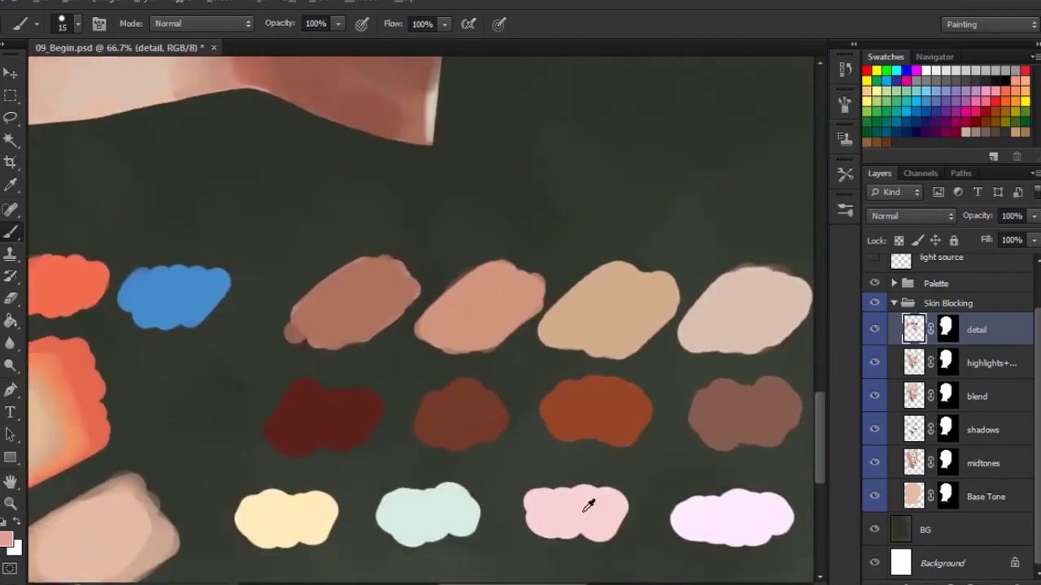
drag(573, 209, 574, 496)
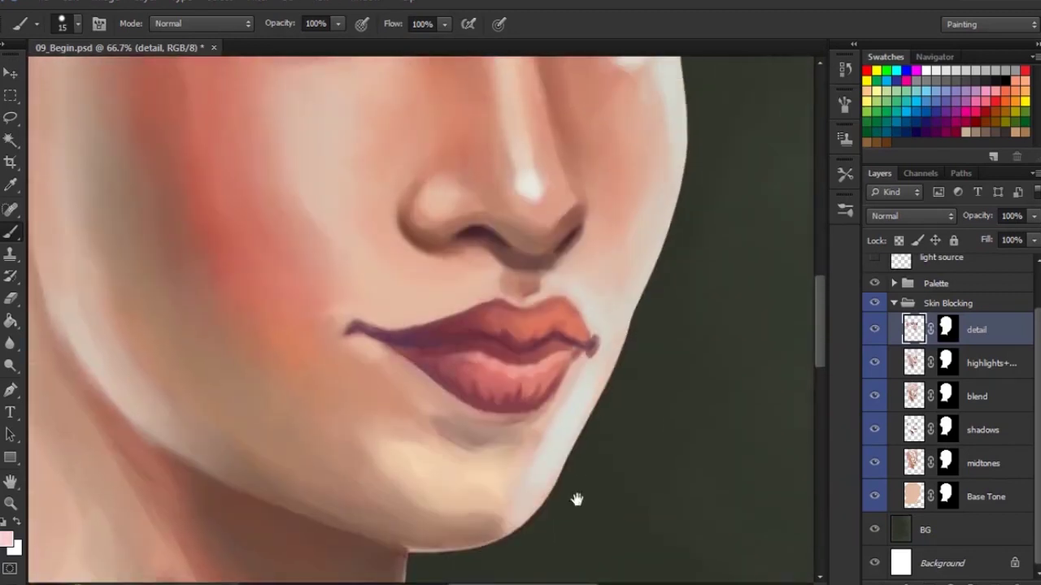
click(532, 371)
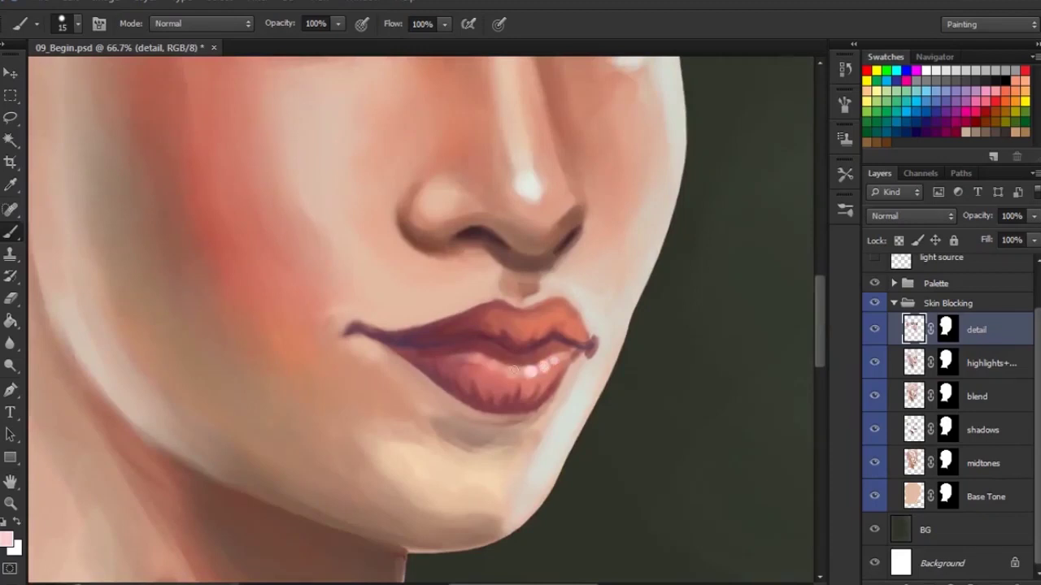
click(507, 368)
click(569, 324)
mouse_move(568, 333)
mouse_down()
mouse_move(579, 332)
mouse_move(569, 316)
mouse_move(551, 330)
mouse_up()
Step: Set the brush to 11 px and refine the small lip highlights, sampling a lip tone to touch up around them
right_click(602, 355)
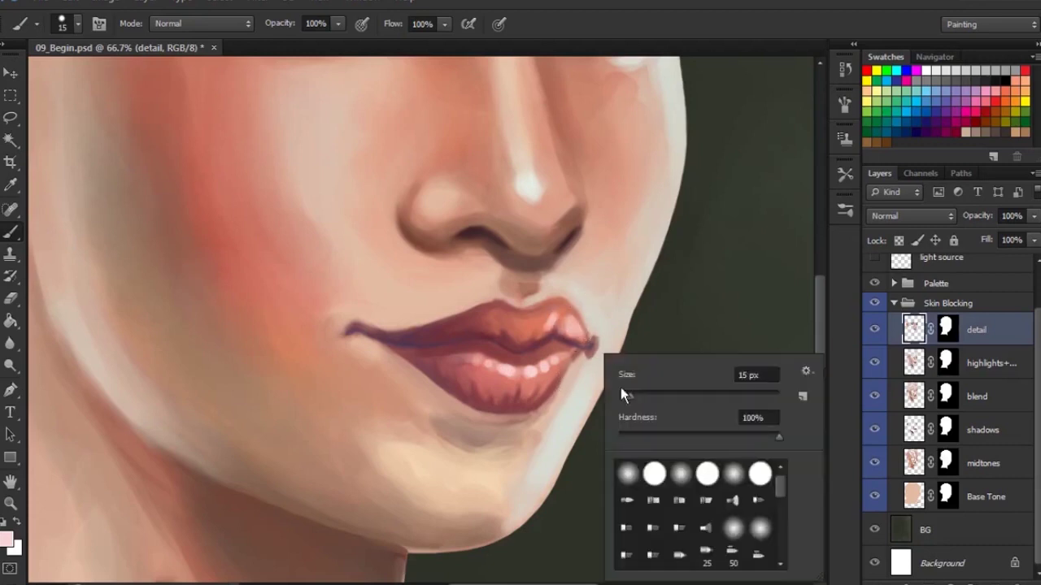
text(11)
key(Return)
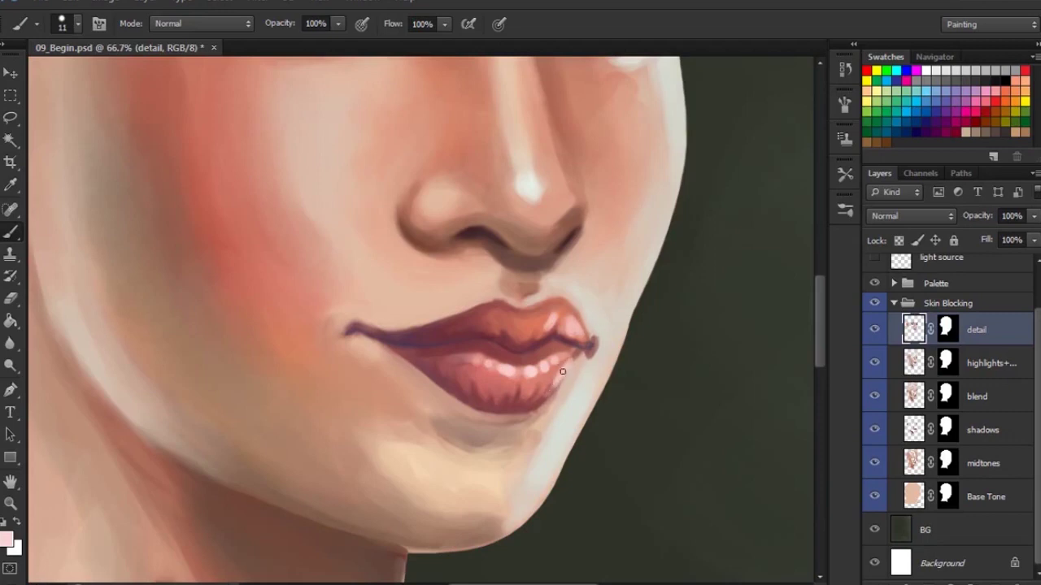
alt+click(519, 374)
Step: Choose a dark red swatch, set the brush to 32 px and deepen the lips around the lip parting
key(ctrl+minus)
key(ctrl+minus)
key(ctrl+minus)
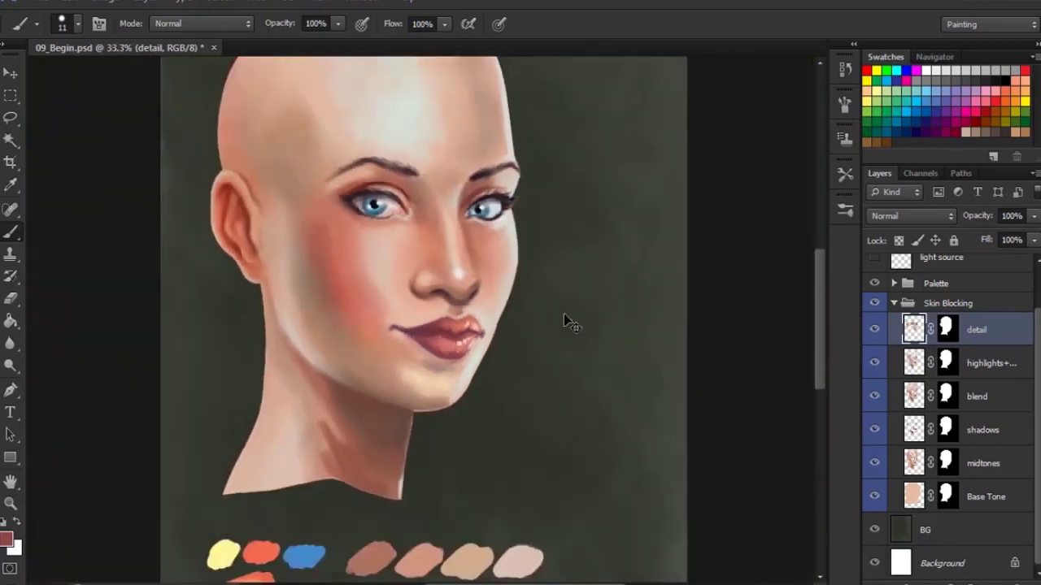
key(ctrl+minus)
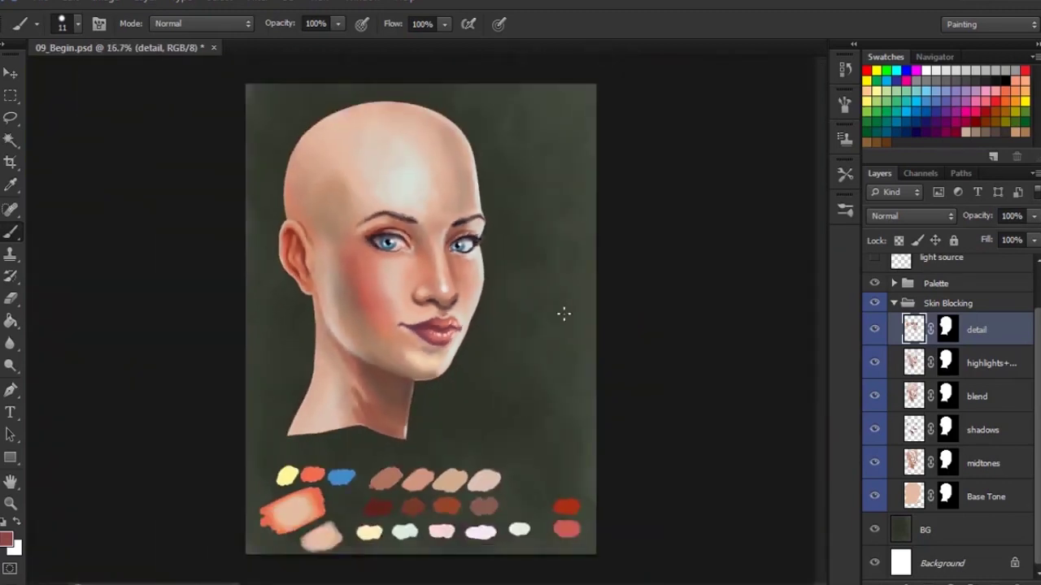
key(ctrl+plus)
key(ctrl+plus)
key(ctrl+plus)
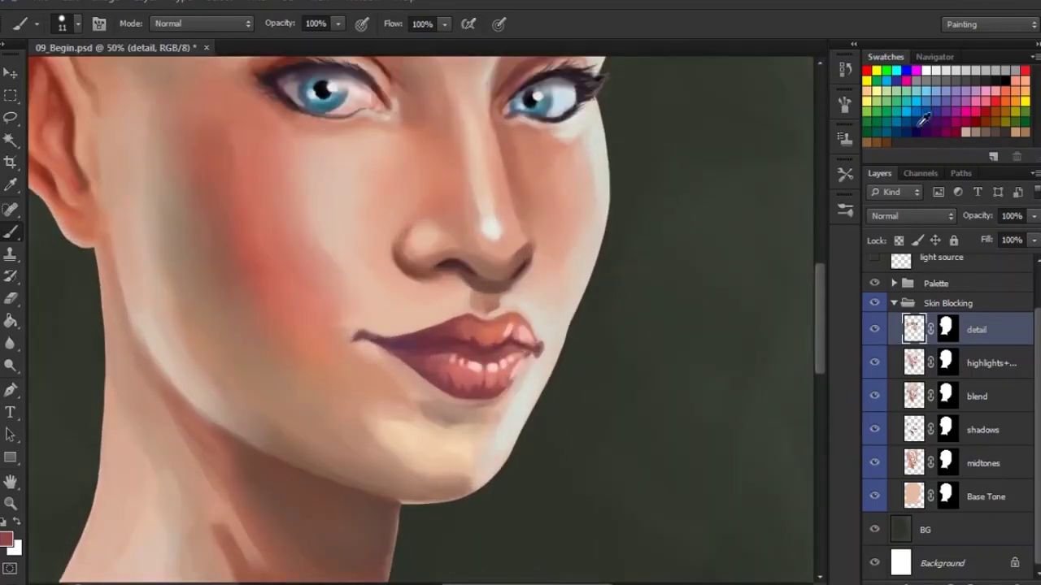
click(974, 122)
right_click(464, 348)
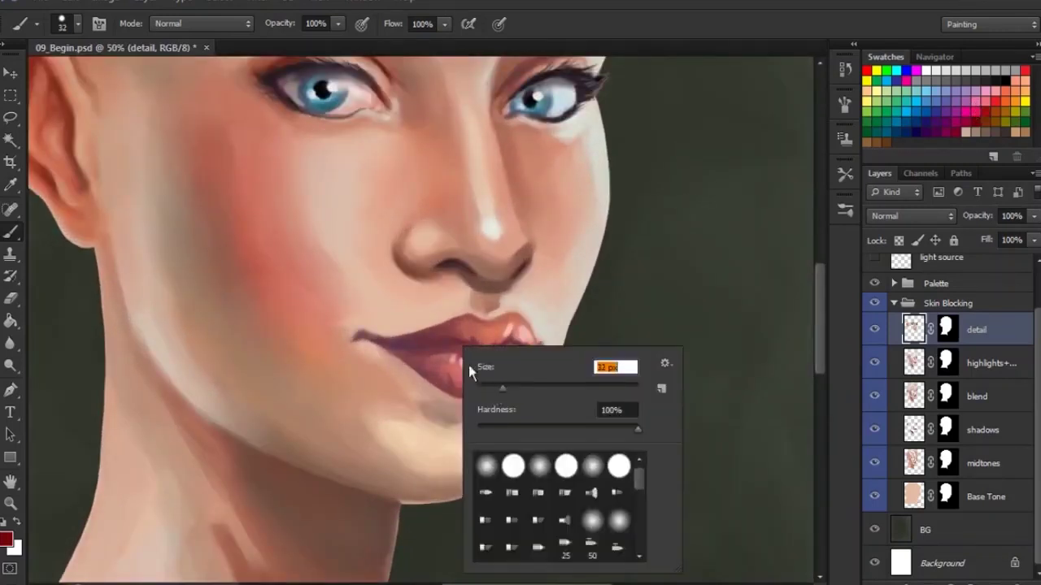
text(32)
key(Return)
drag(481, 361, 520, 347)
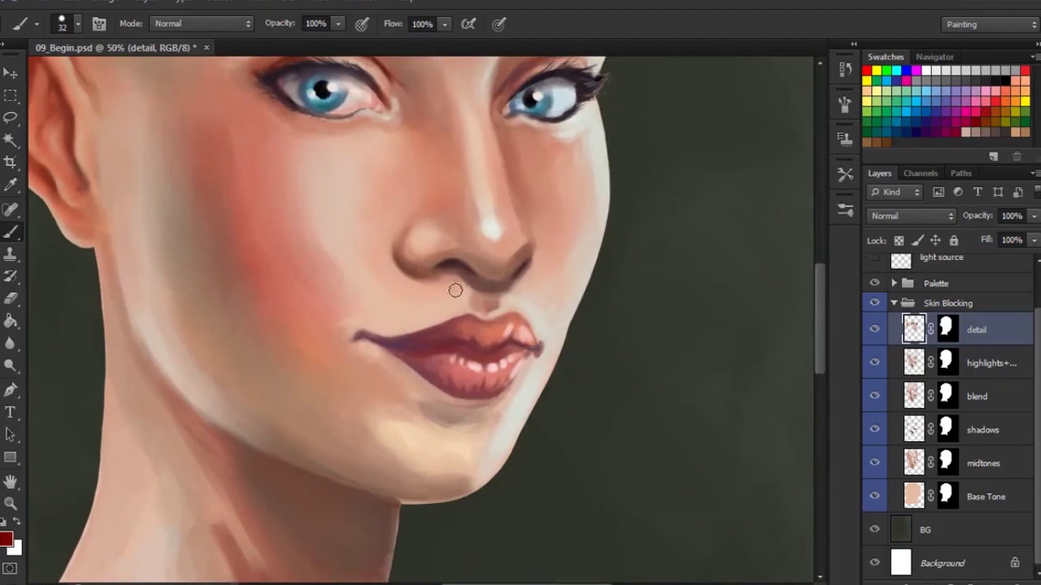
Step: Choose a dark indigo swatch, reduce the brush to 12 px and darken the lip parting, blending it with sampled lip tones
click(913, 131)
right_click(449, 333)
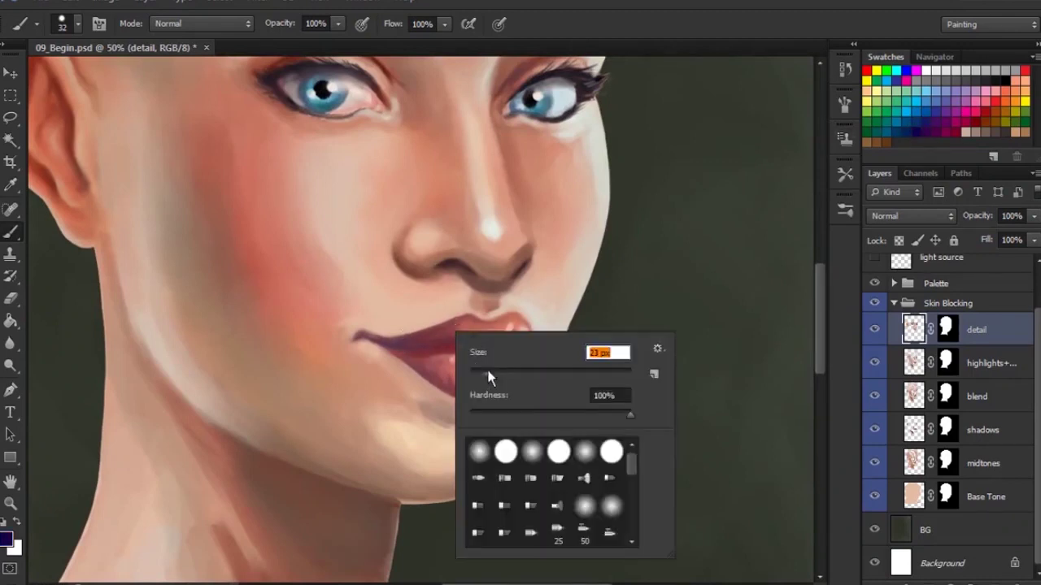
text(20)
key(Return)
right_click(476, 341)
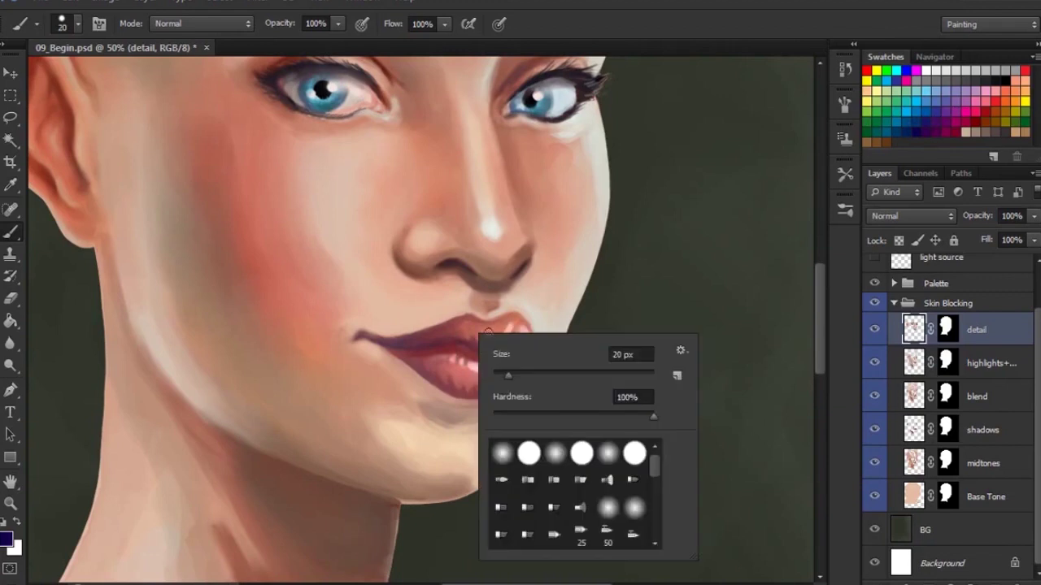
text(12)
key(Return)
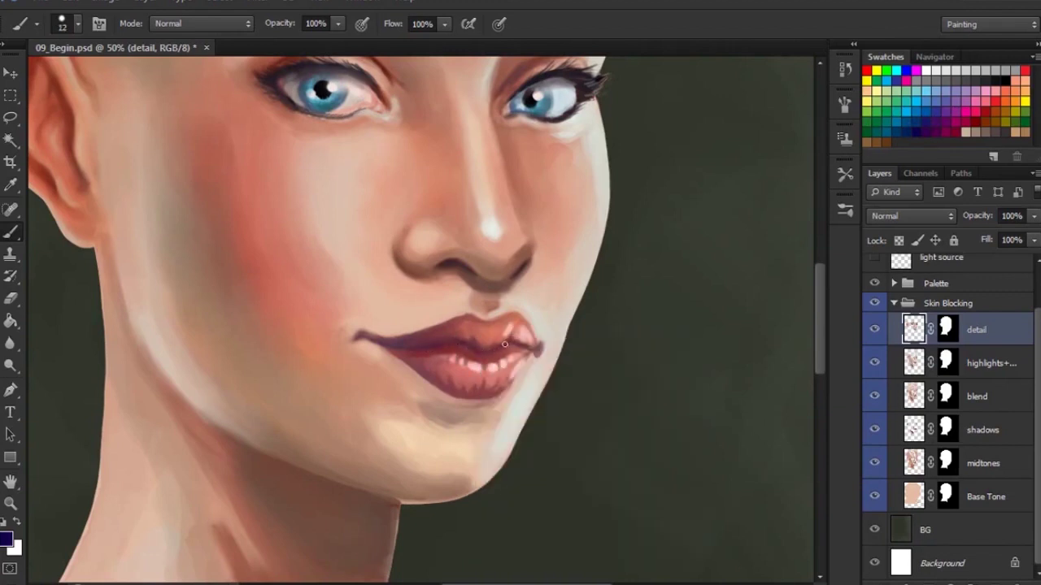
alt+click(507, 345)
alt+click(435, 330)
alt+click(472, 341)
Step: Set the brush to 43 px and blend the upper lip and the skin just above it with sampled tones
right_click(473, 336)
drag(520, 357, 539, 357)
key(Return)
alt+click(470, 318)
alt+click(448, 298)
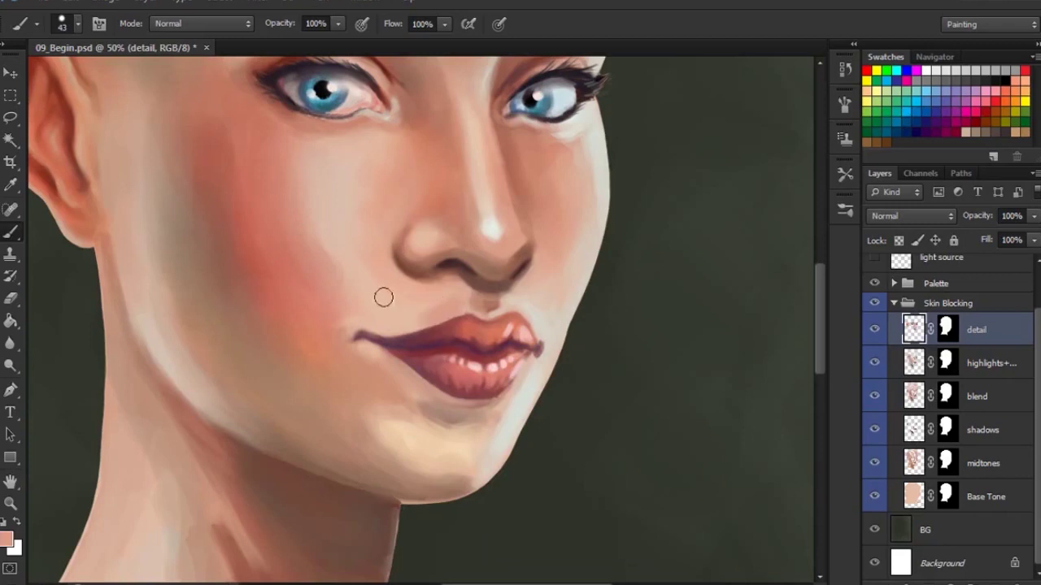
Step: Blend the skin between the nose and the upper lip with sampled skin tones
alt+click(281, 256)
alt+click(442, 309)
alt+click(442, 301)
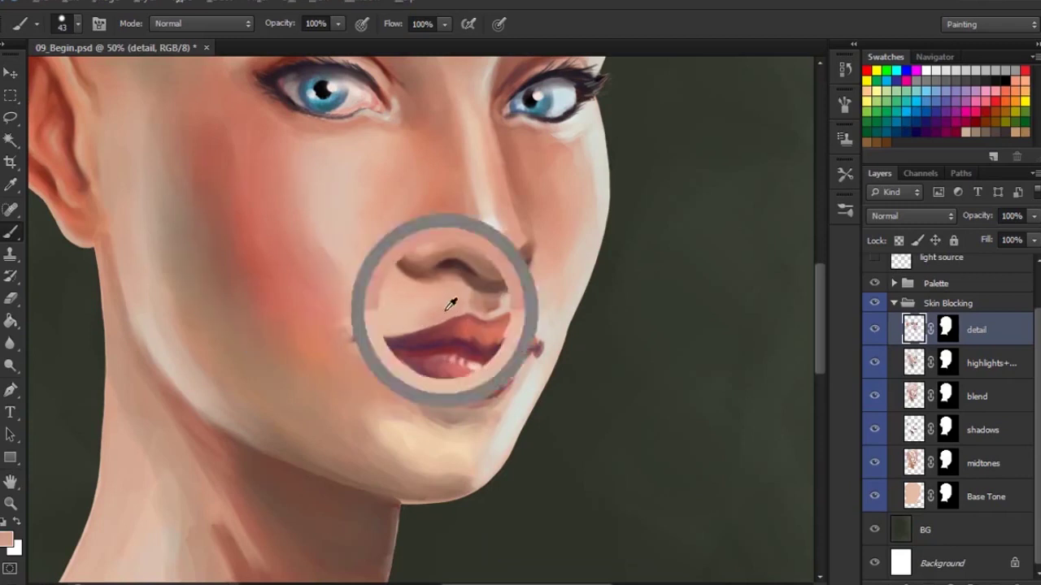
alt+click(453, 299)
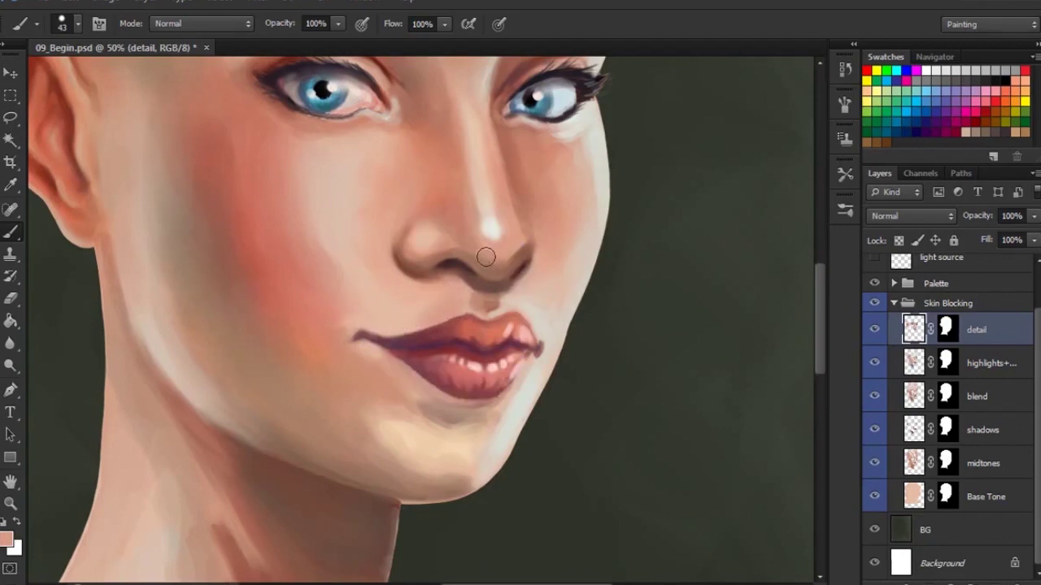
alt+click(441, 301)
alt+click(465, 295)
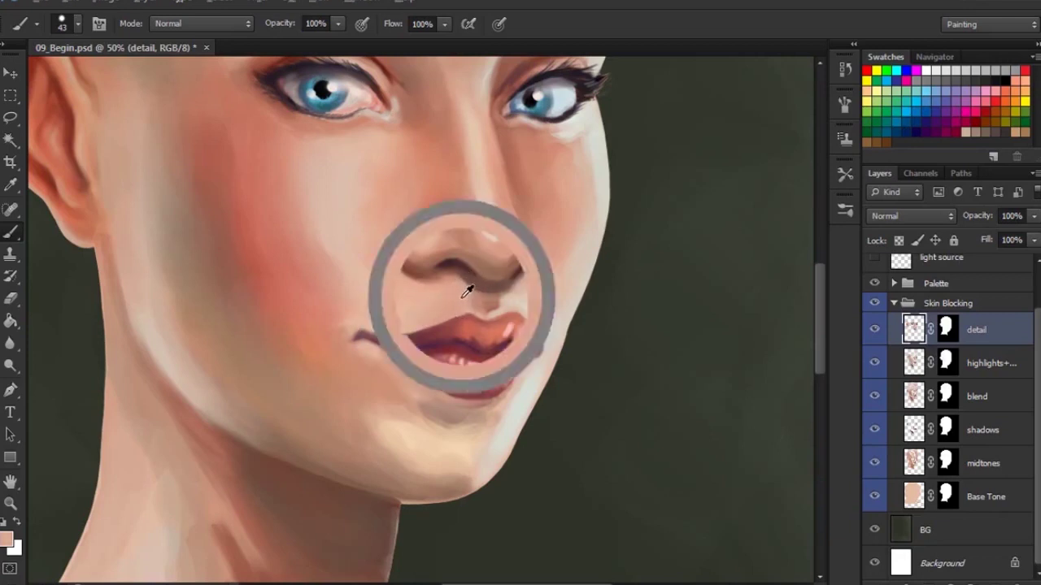
Step: Reduce the brush to 15 px and then 8 px to refine the light edge along the top of the upper lip
right_click(539, 315)
key(Return)
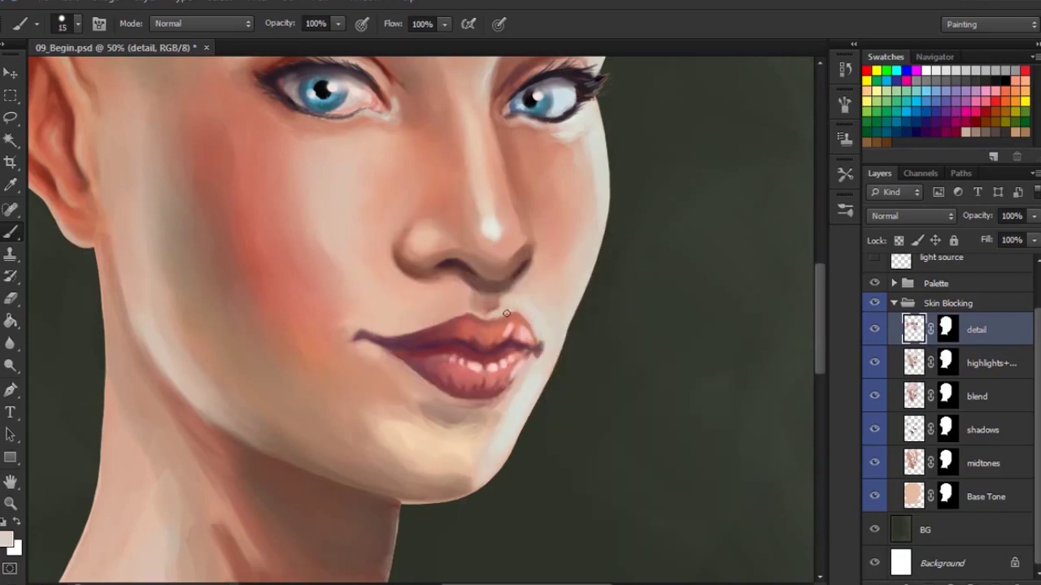
right_click(502, 303)
text(8)
key(Return)
Step: Set the brush to 19 px and shade the groove between the nose and upper lip, blending it with sampled skin tones
alt+click(483, 305)
right_click(484, 307)
drag(523, 333, 529, 334)
alt+click(484, 307)
alt+click(494, 283)
alt+click(479, 293)
alt+click(493, 310)
Step: Examine the whole portrait at a reduced size to judge the lips and surrounding skin, and return to the mouth
key(ctrl+minus)
key(ctrl+minus)
key(ctrl+minus)
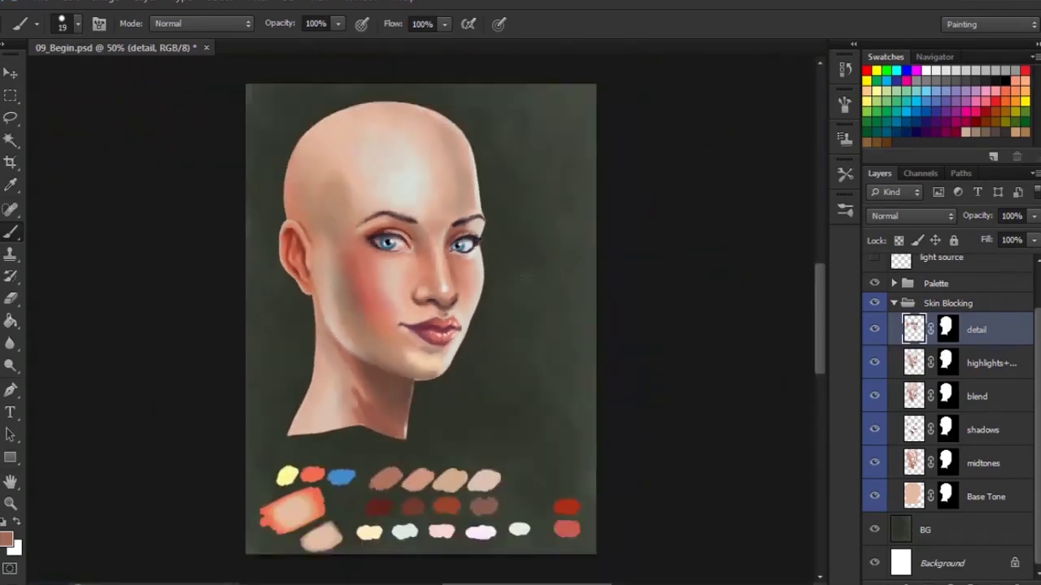
key(ctrl+minus)
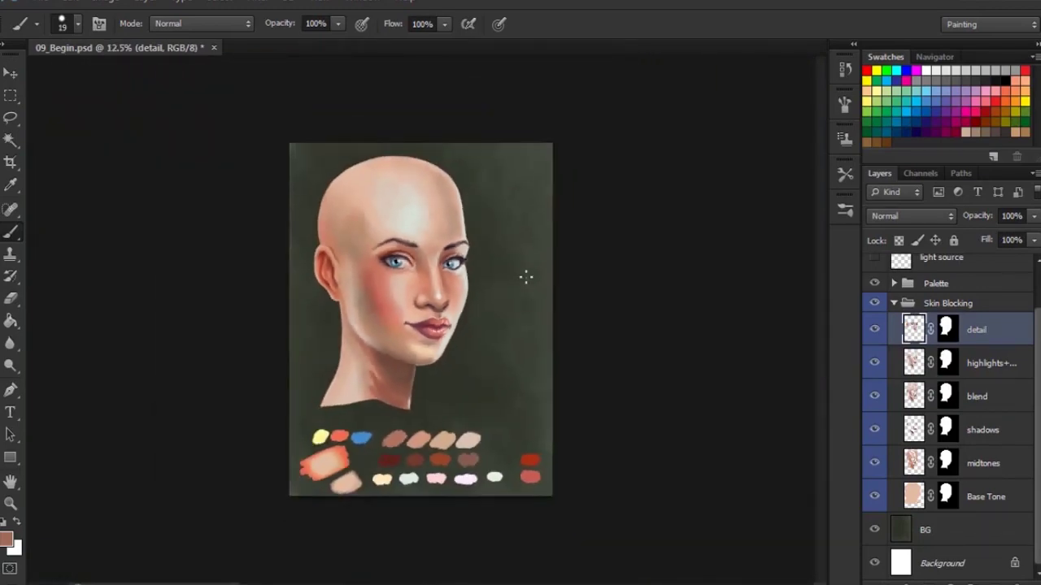
key(ctrl+plus)
key(ctrl+plus)
key(ctrl+plus)
key(ctrl+plus)
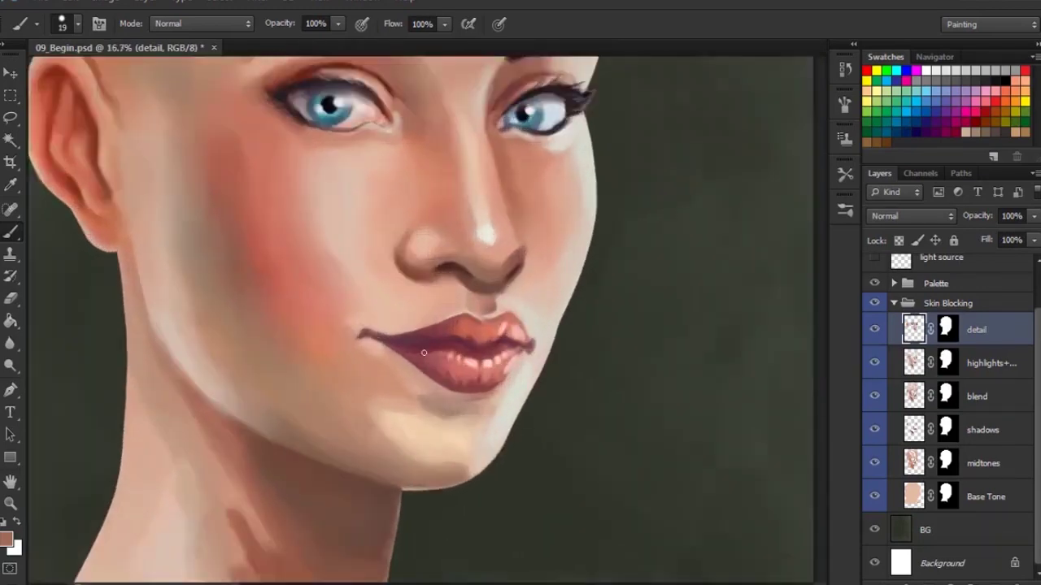
Step: Sample a dark lip tone and touch up the upper lip toward the far mouth corner, checking it against the whole face
alt+click(427, 335)
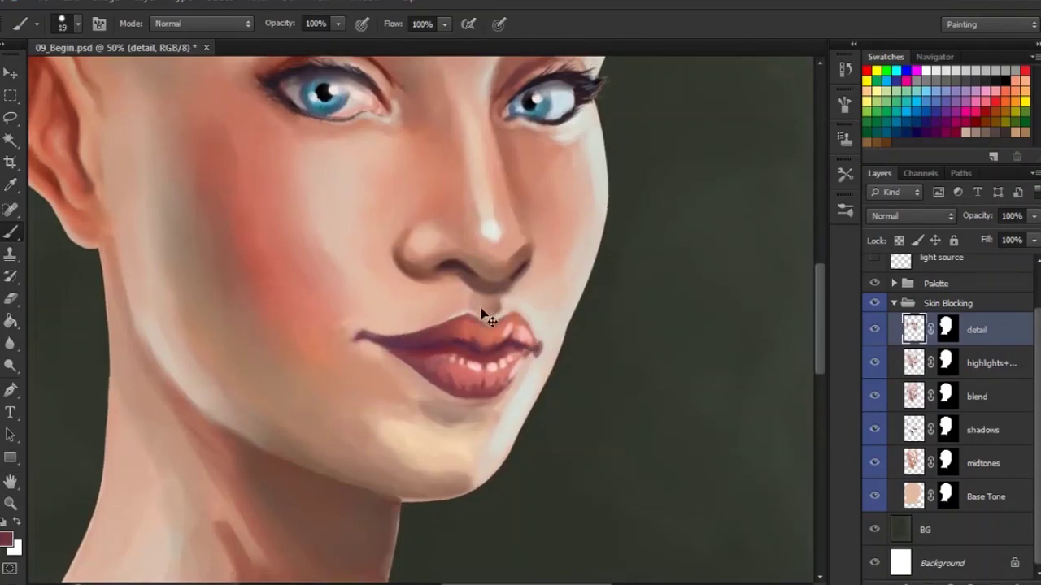
key(ctrl+minus)
key(ctrl+minus)
key(ctrl+minus)
key(ctrl+plus)
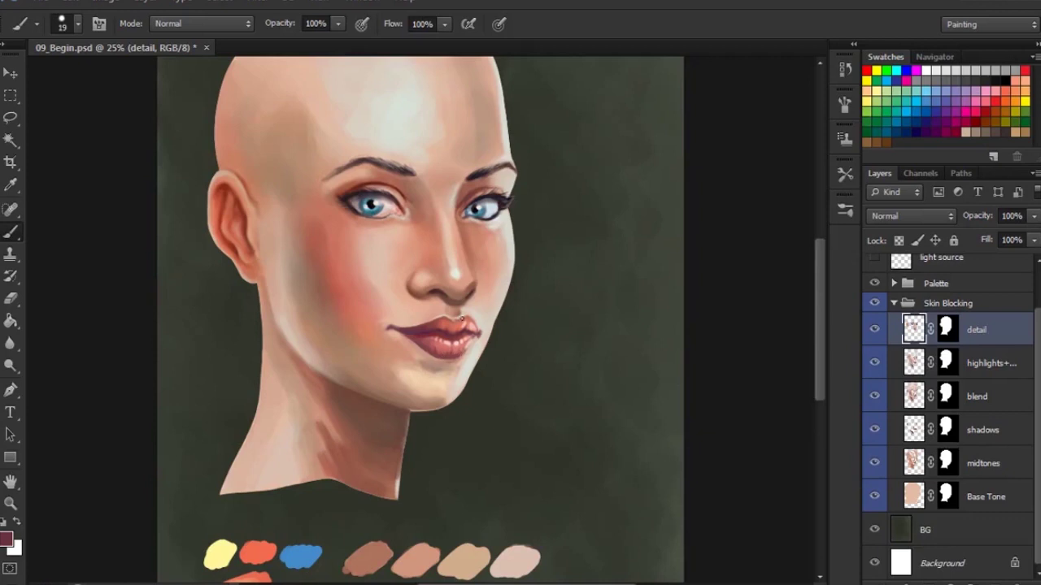
scroll(442, 337, up, 1)
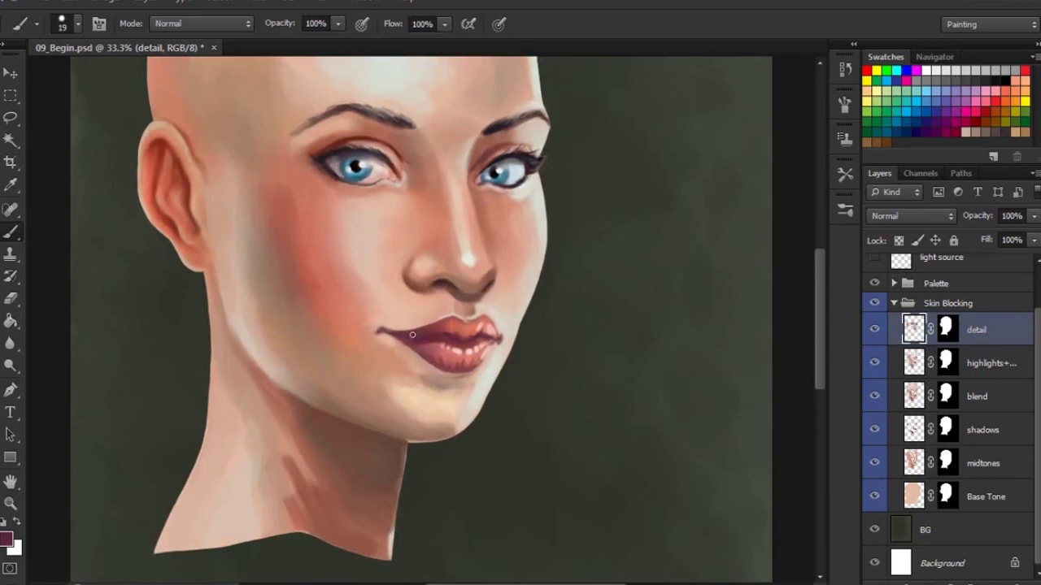
Step: Set the brush to 28 px and soften the mouth corner on the blushed cheek side with sampled cheek and skin tones
alt+click(342, 292)
right_click(399, 310)
drag(430, 356, 436, 356)
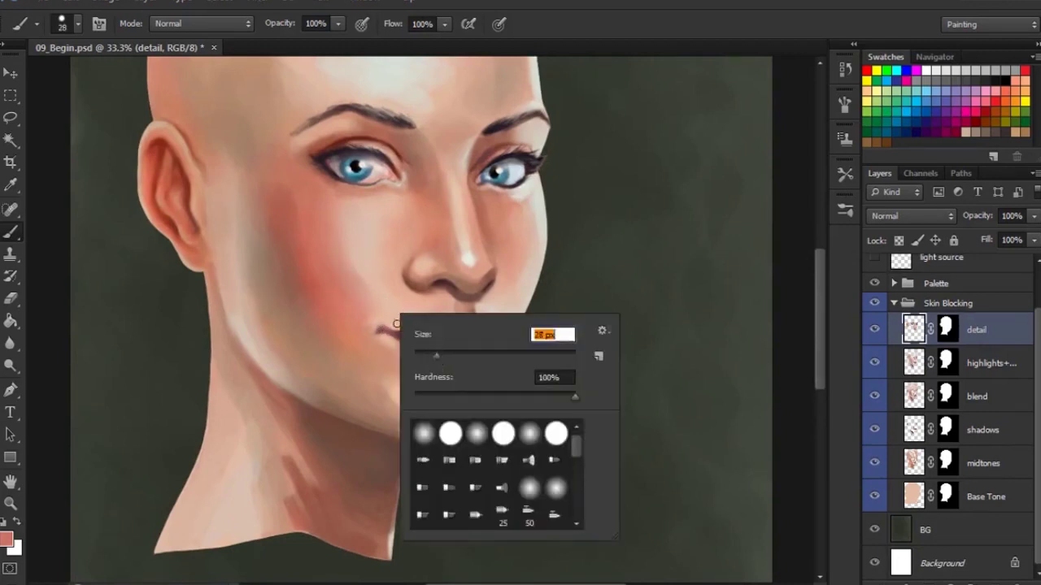
key(Return)
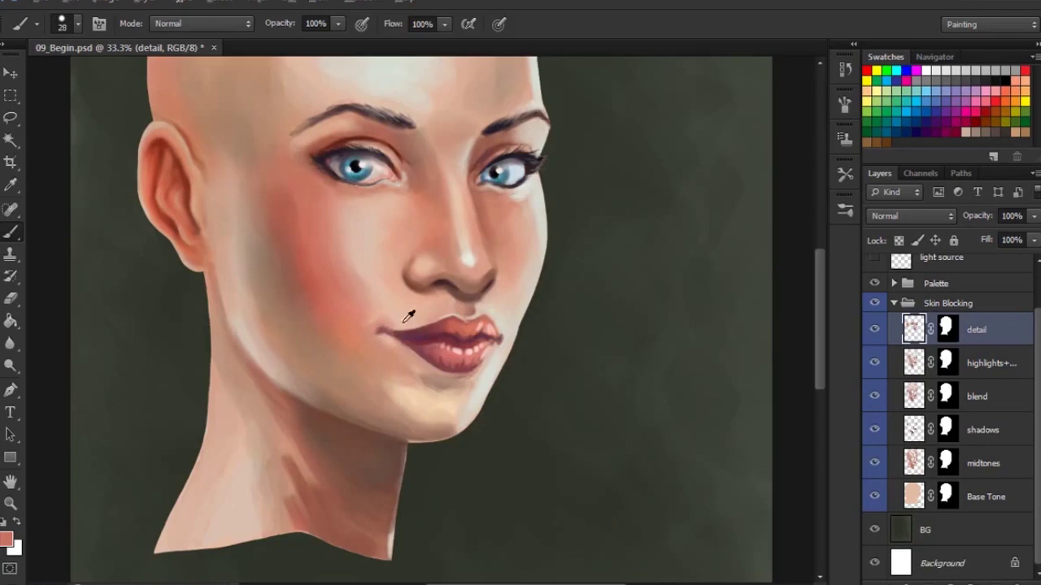
alt+click(407, 314)
key(ctrl+minus)
key(ctrl+minus)
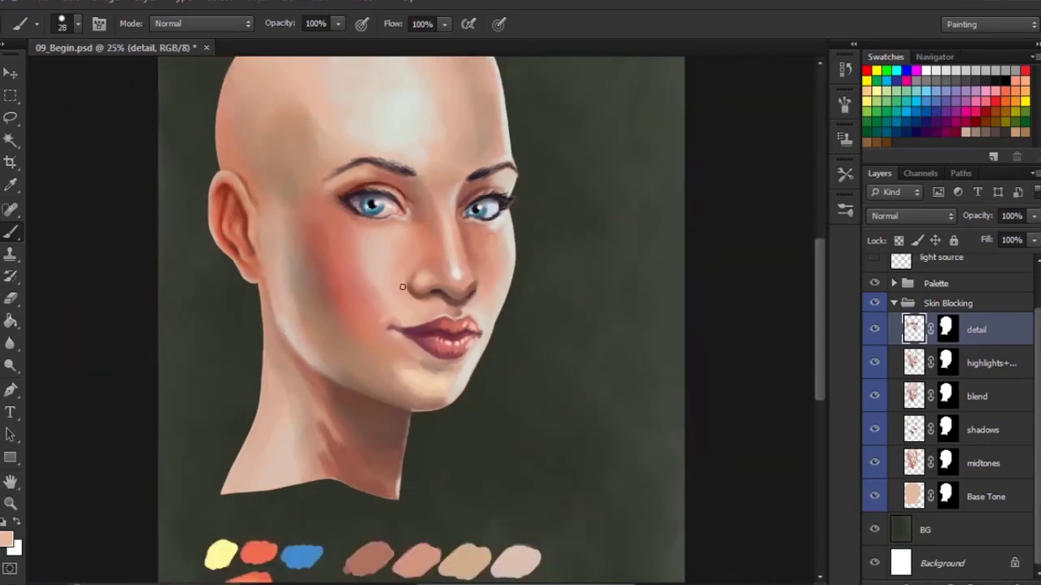